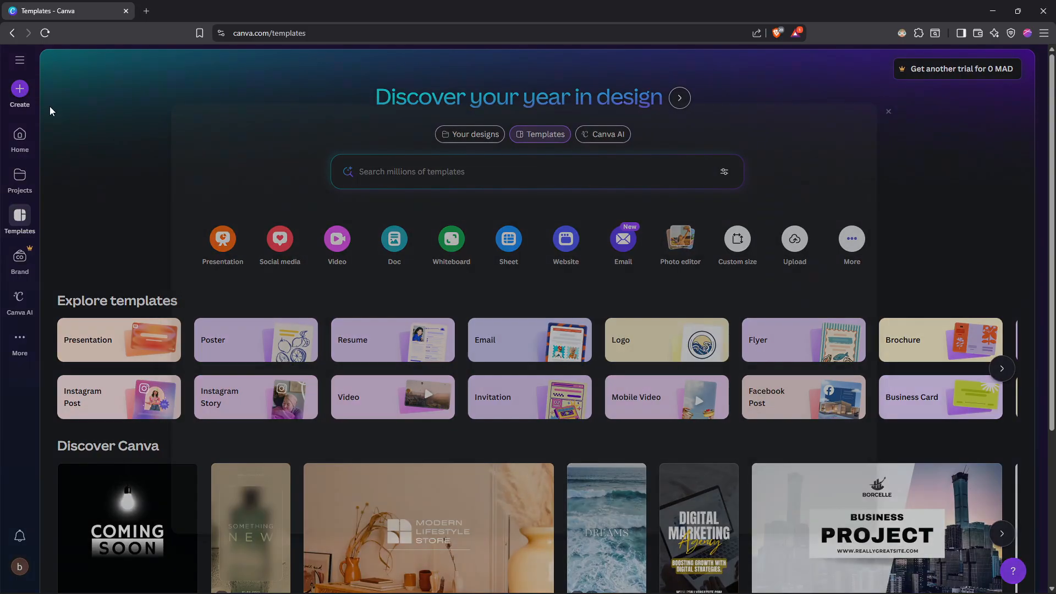
# Start a new design, look up the presentation format, and create a blank presentation.
pyautogui.click(34, 94)
pyautogui.write('prese')
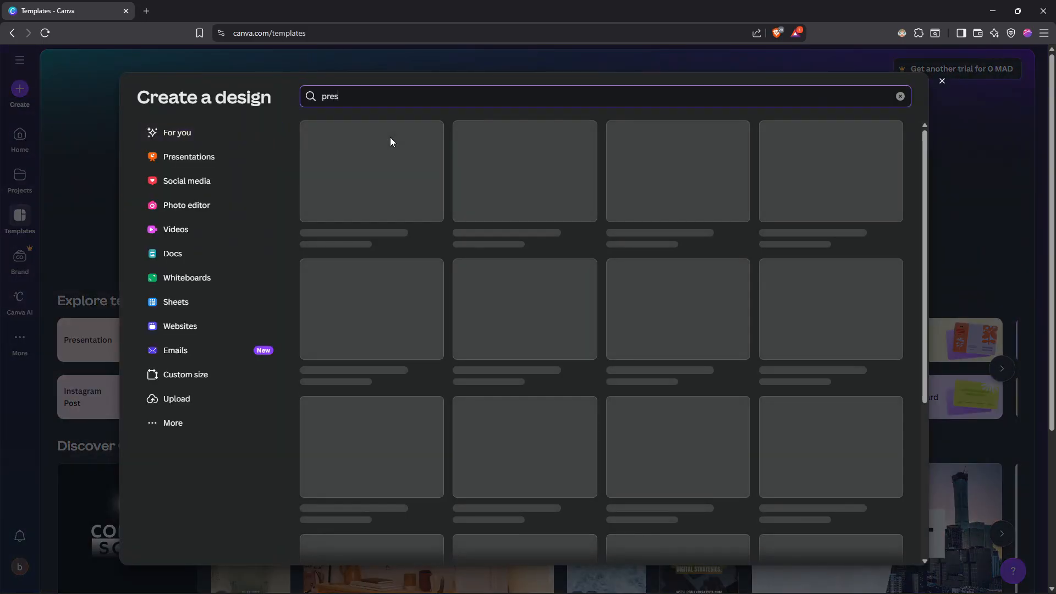
pyautogui.click(401, 158)
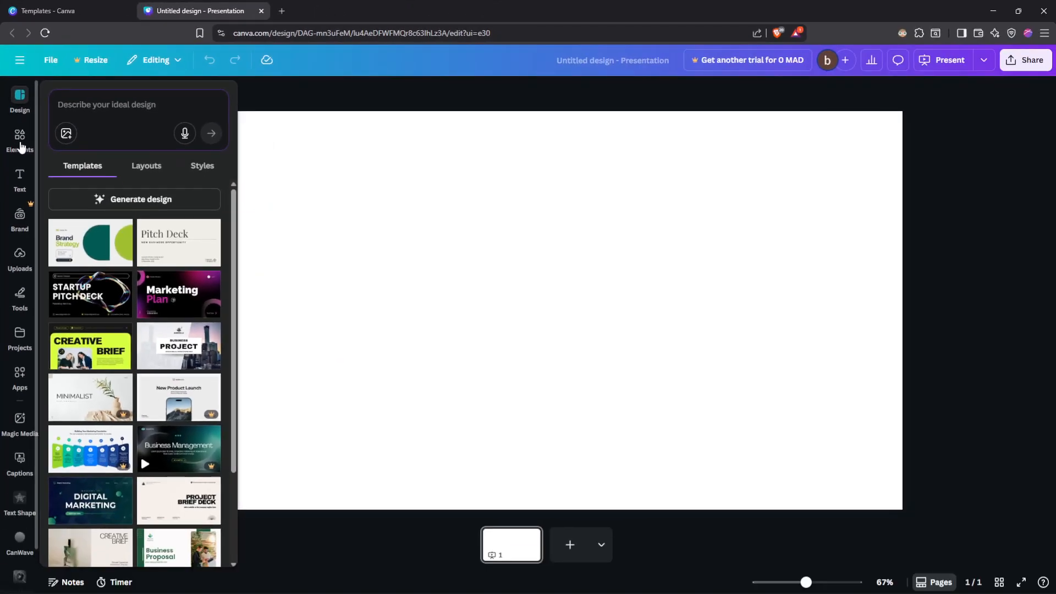
# Search the elements library for "table" and show all available table styles.
pyautogui.click(20, 142)
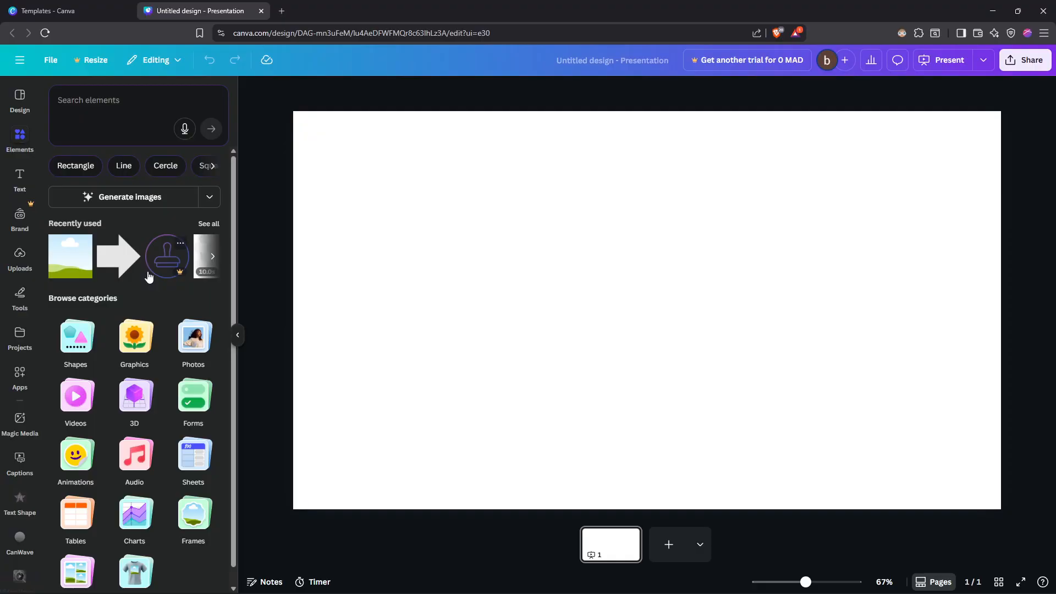
pyautogui.click(98, 104)
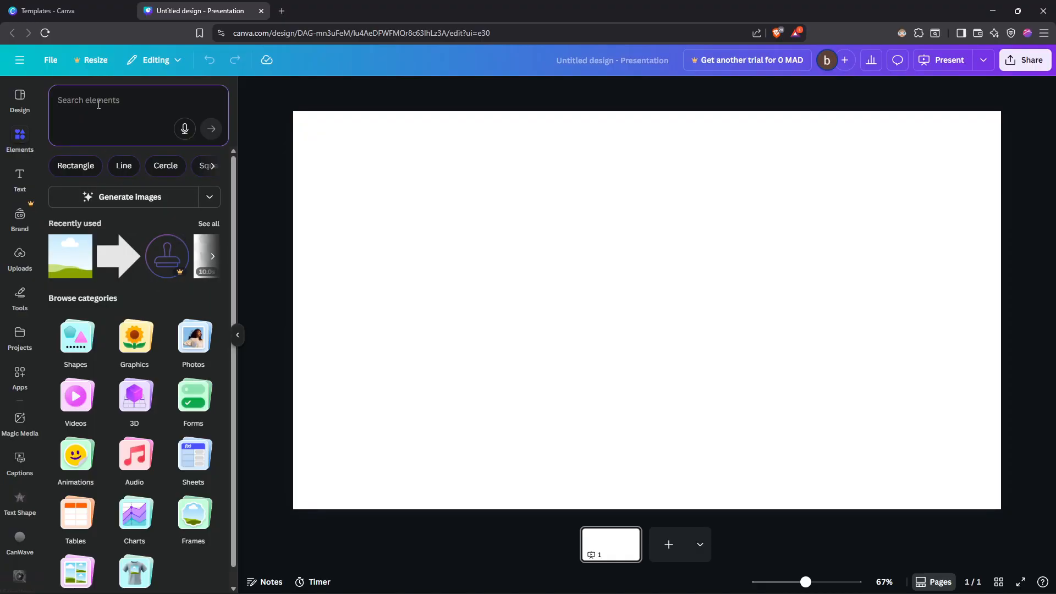
pyautogui.write('table')
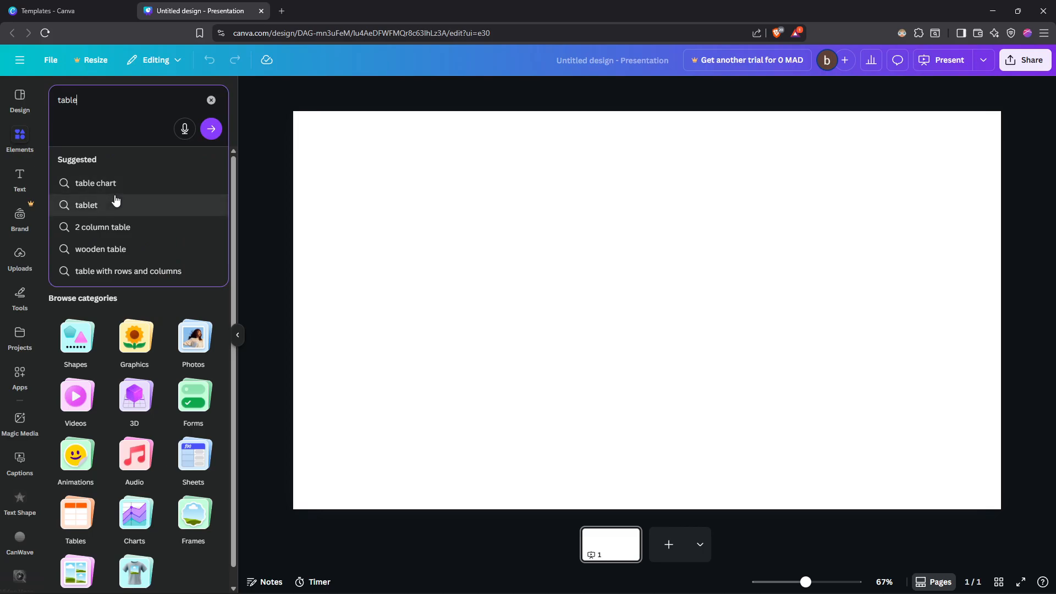
pyautogui.press('Return')
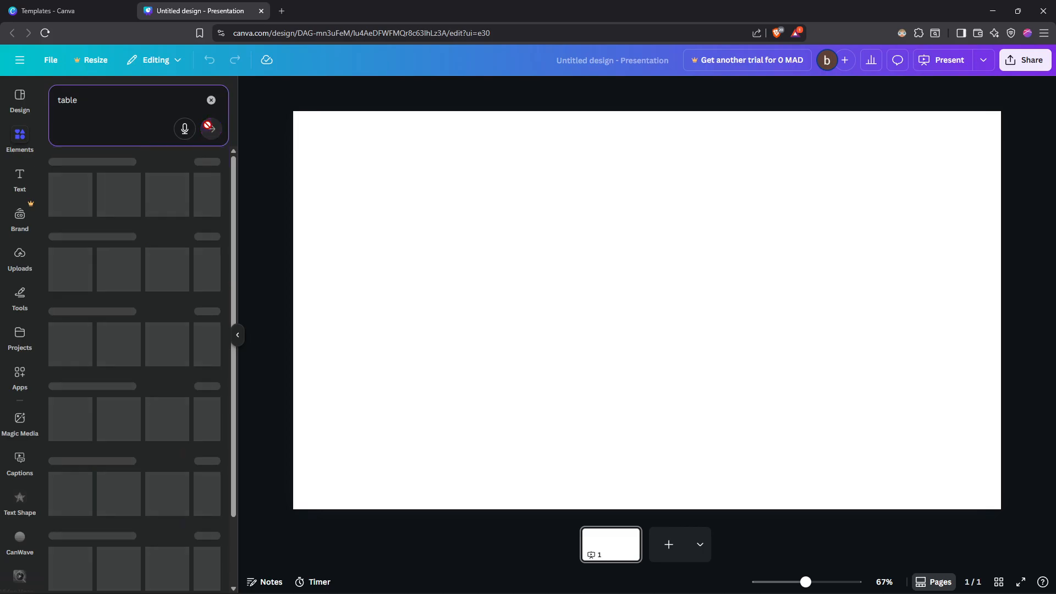
pyautogui.scroll(-2, 76, 242)
pyautogui.scroll(2, 75, 246)
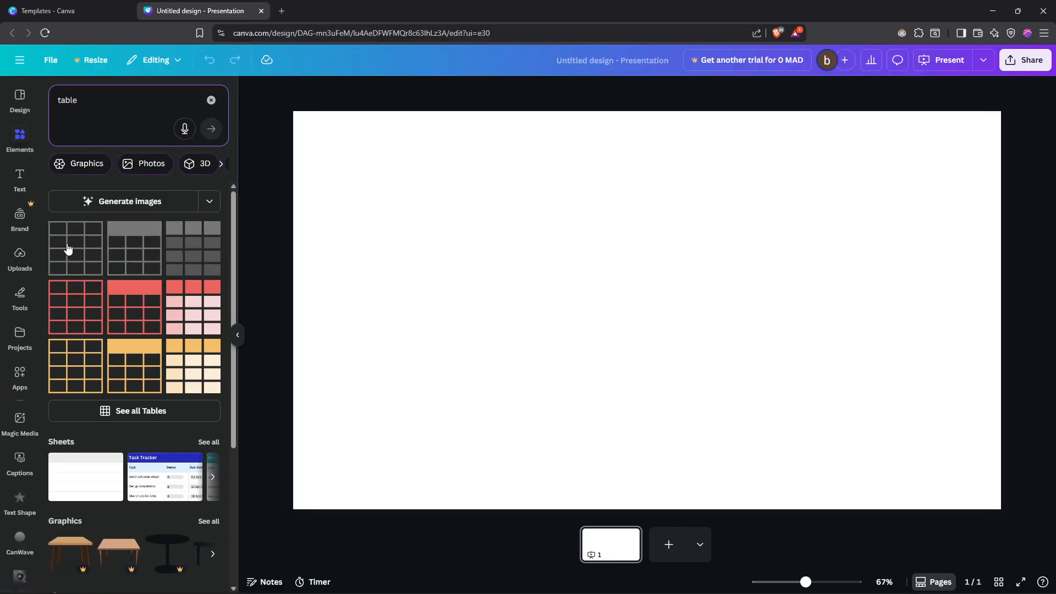
pyautogui.click(127, 411)
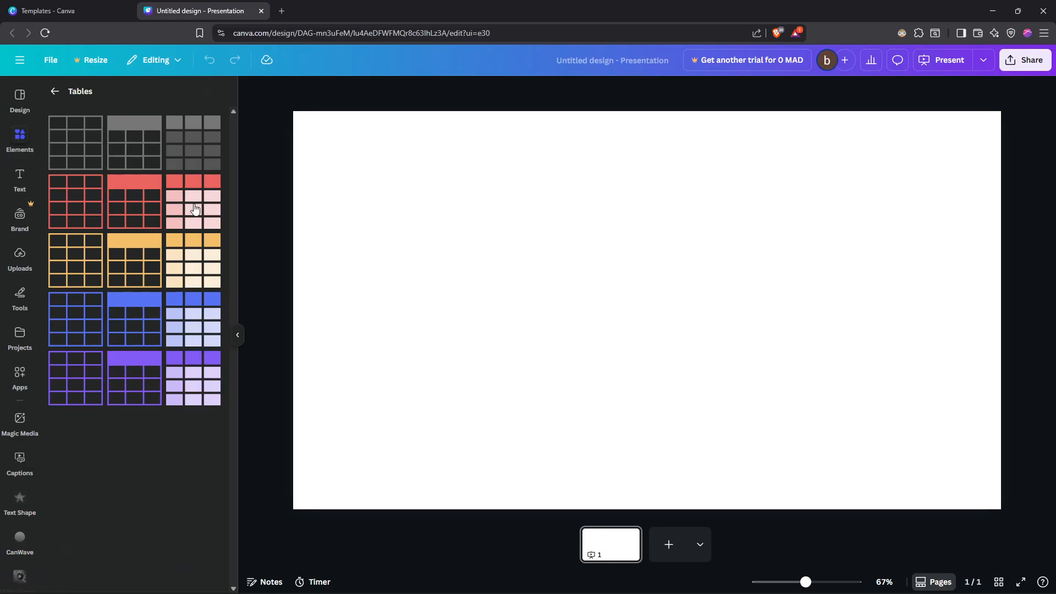
# Insert the blue table with filled cells, then reposition and enlarge it to cover most of the page.
pyautogui.click(193, 318)
pyautogui.moveTo(617, 257); pyautogui.dragTo(490, 186)
pyautogui.moveTo(661, 317); pyautogui.dragTo(872, 436)
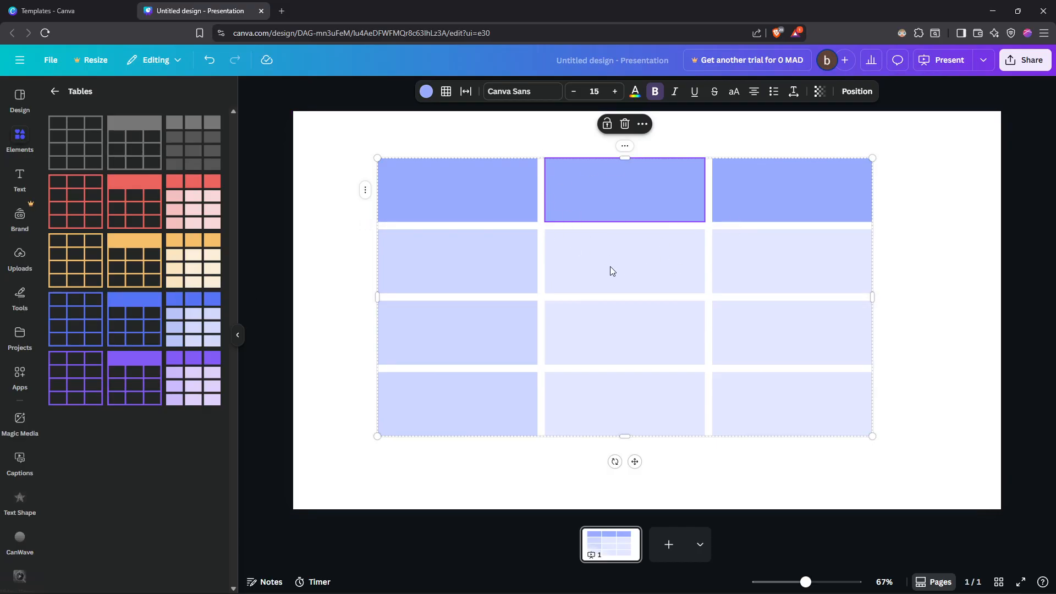
pyautogui.press('Return')
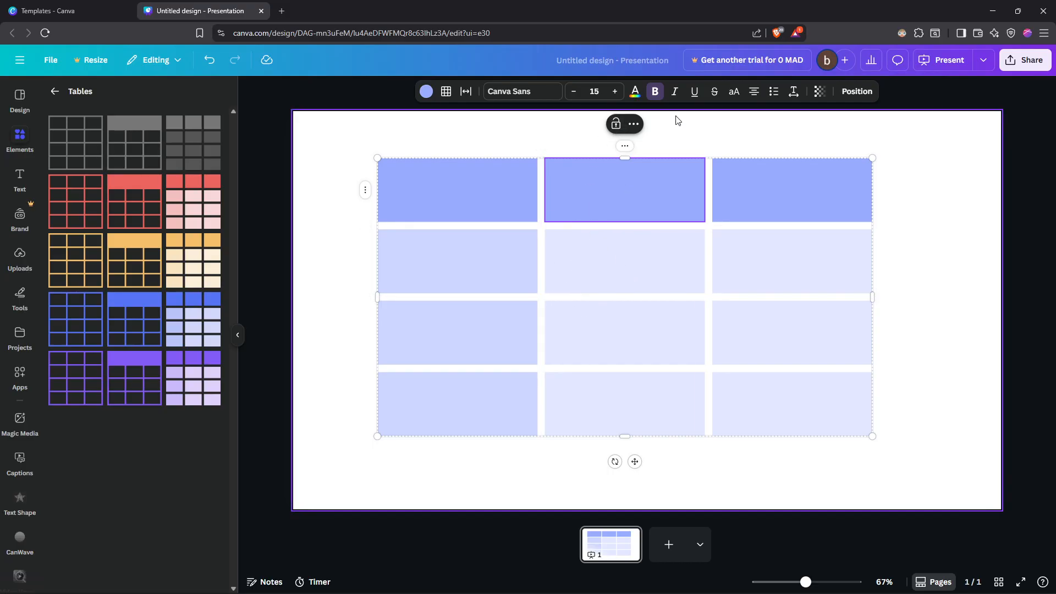
pyautogui.click(709, 134)
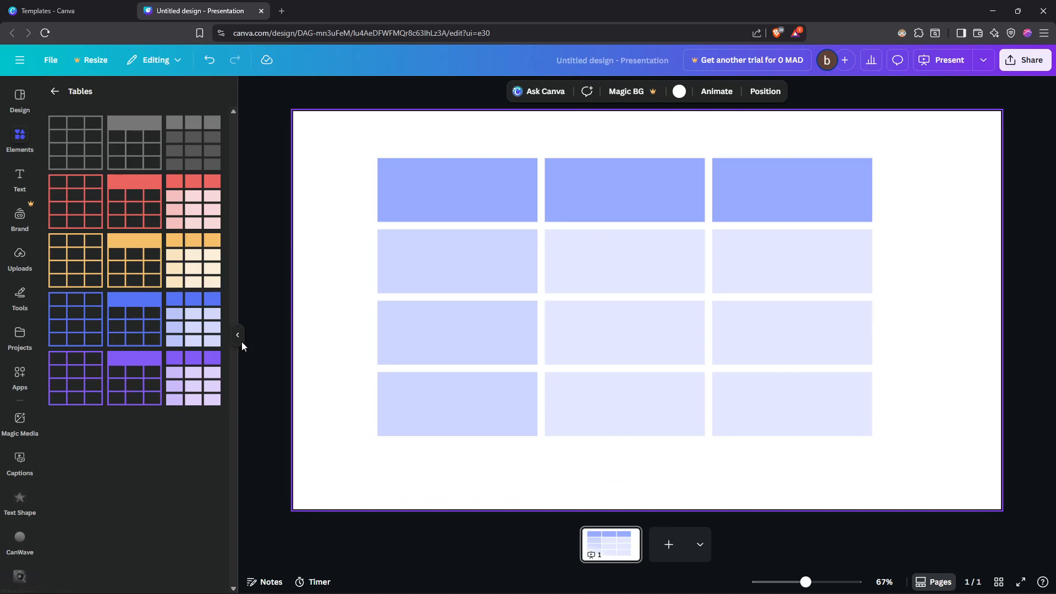
# Enter "Test" in the middle cell of the table's second row.
pyautogui.click(596, 274)
pyautogui.click(744, 262)
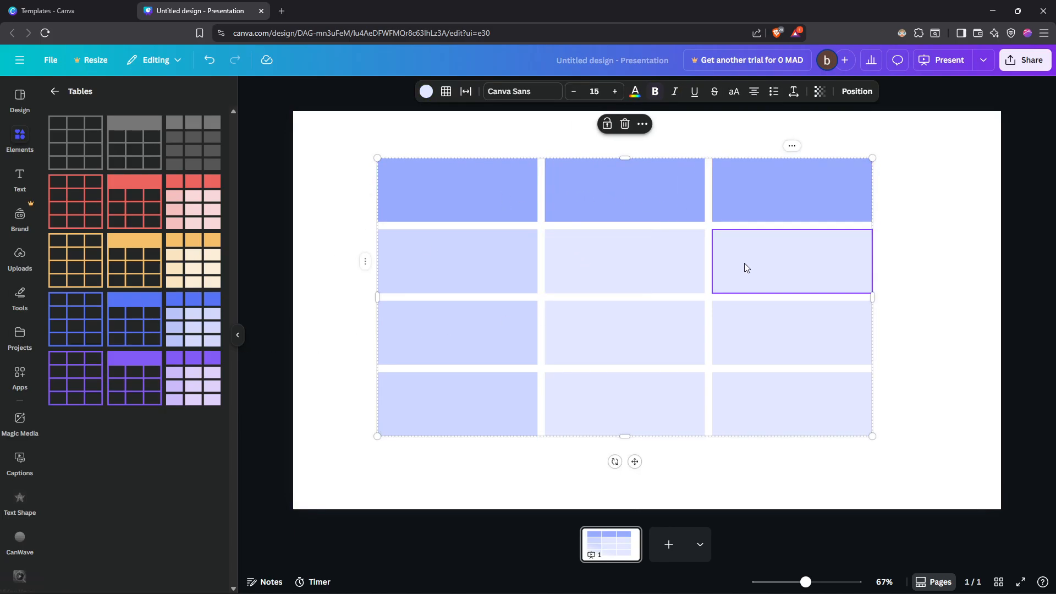
pyautogui.click(626, 348)
pyautogui.click(626, 266)
pyautogui.click(626, 266)
pyautogui.write('Test')
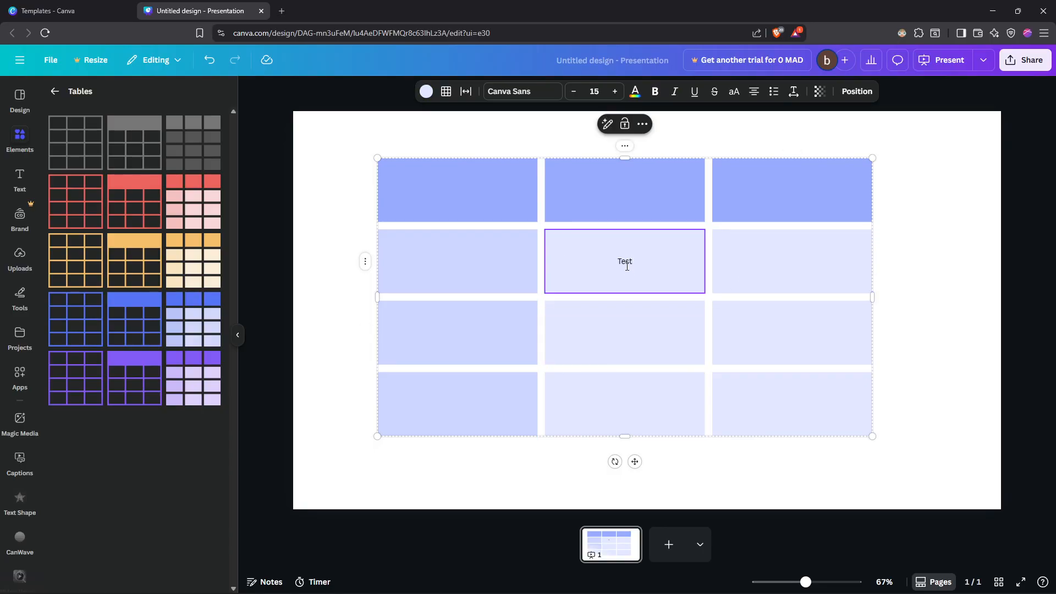
# Enter "Hello" in the first header cell and "HI" in the last cell of the second row.
pyautogui.click(445, 201)
pyautogui.write('Hello')
pyautogui.click(758, 278)
pyautogui.write('H')
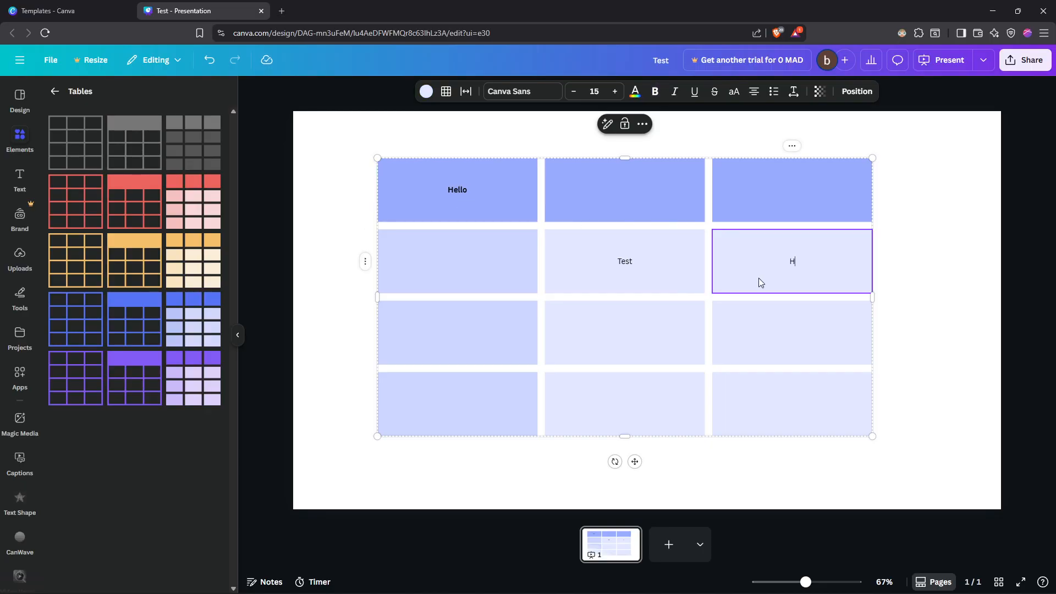
pyautogui.write('i')
pyautogui.click(935, 250)
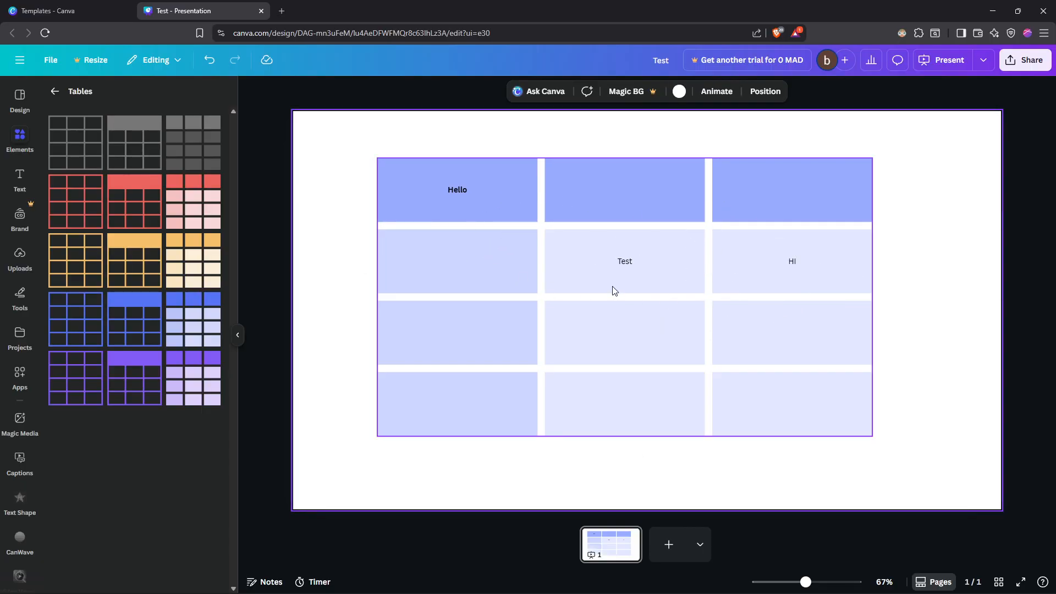
# Extend the table with two columns after the last one and extra rows at its end, shifting it up on the page.
pyautogui.click(595, 332)
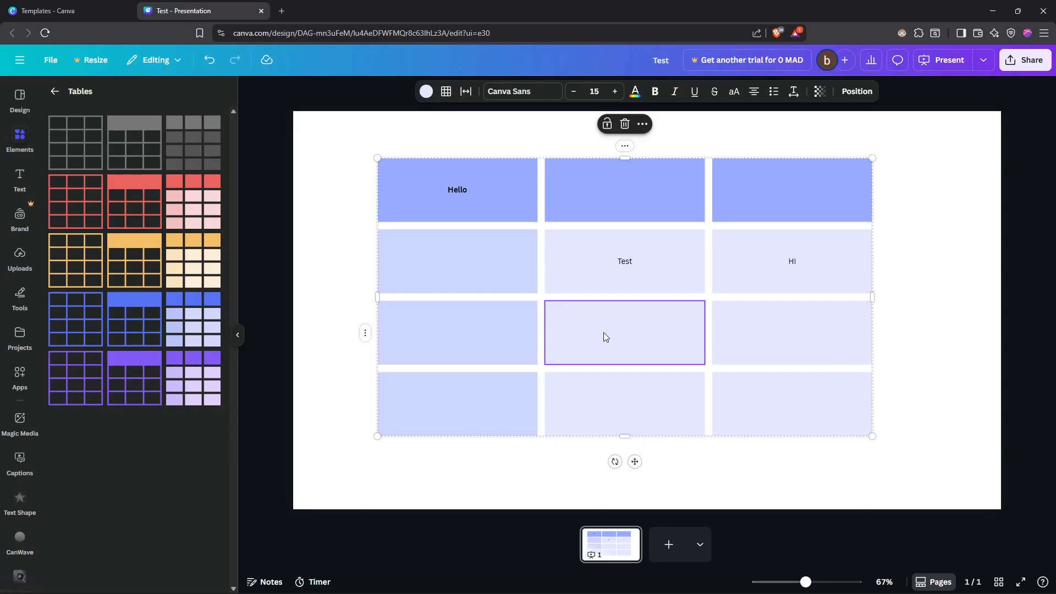
pyautogui.click(641, 331)
pyautogui.press('BackSpace')
pyautogui.press('Escape')
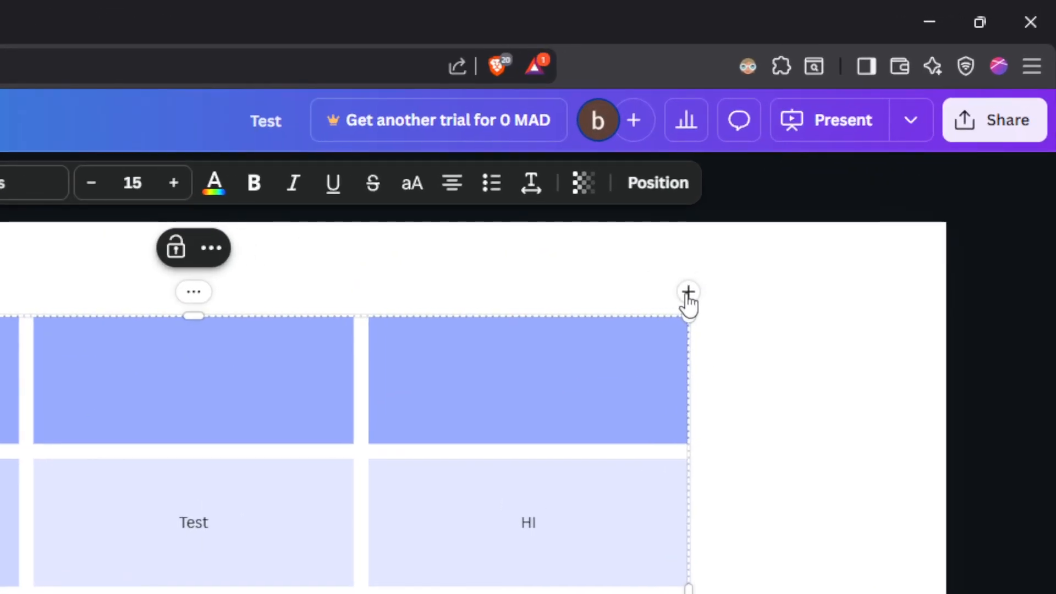
pyautogui.click(687, 293)
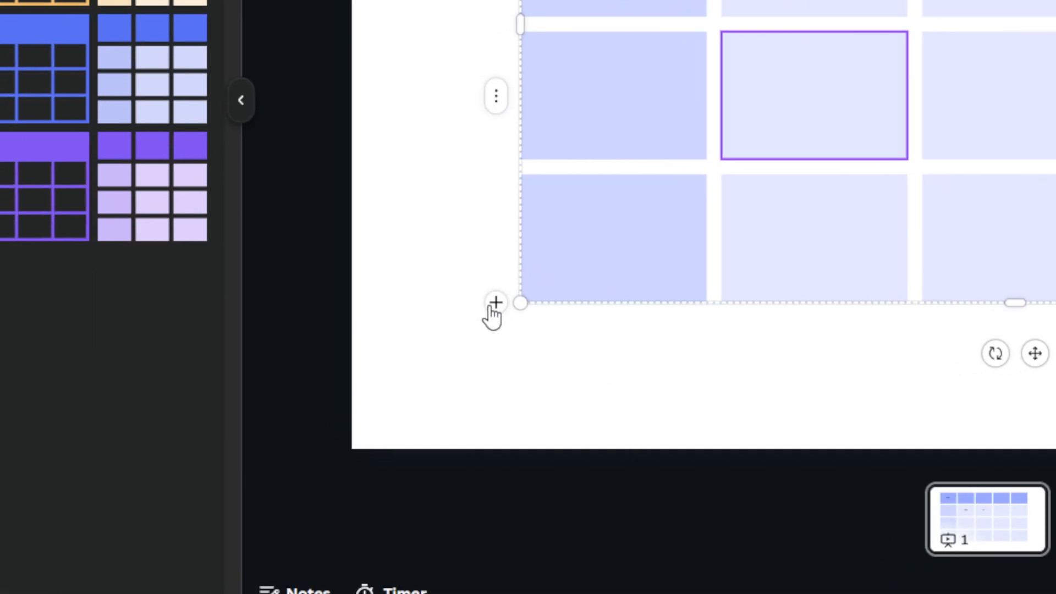
pyautogui.click(495, 304)
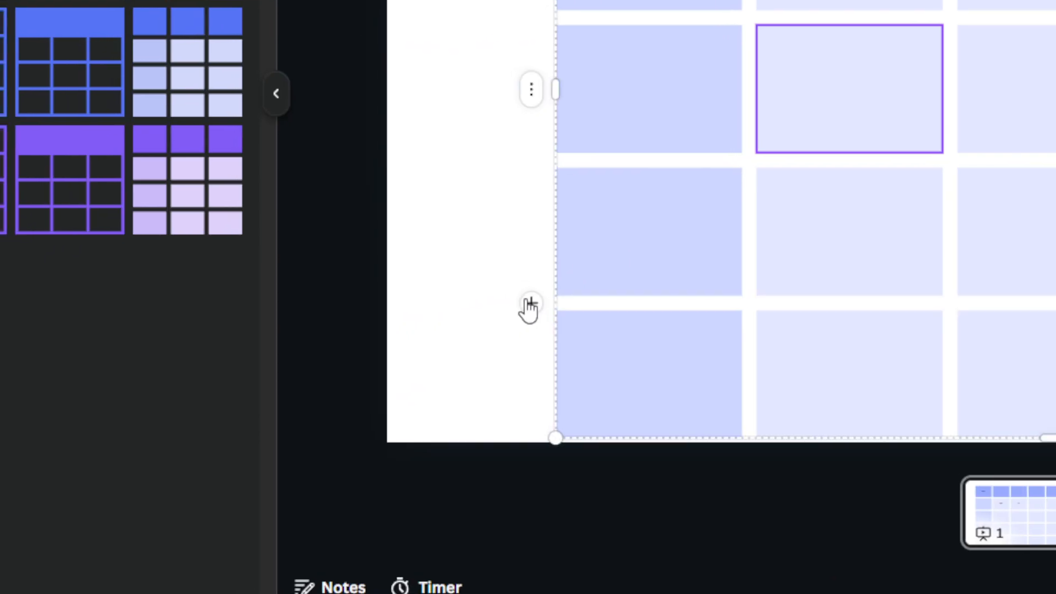
pyautogui.click(460, 258)
pyautogui.moveTo(631, 299); pyautogui.dragTo(629, 266)
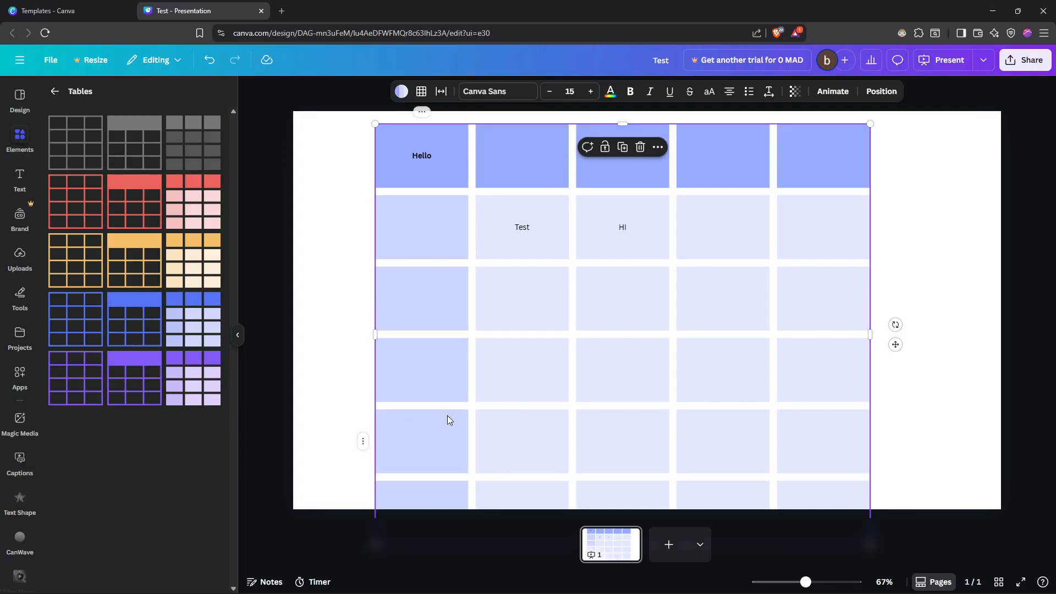
# Undo the table move, the added rows and one added column.
pyautogui.hotkey('ctrl', 'z')
pyautogui.hotkey('ctrl', 'z')
pyautogui.hotkey('ctrl', 'z')
pyautogui.hotkey('ctrl', 'z')
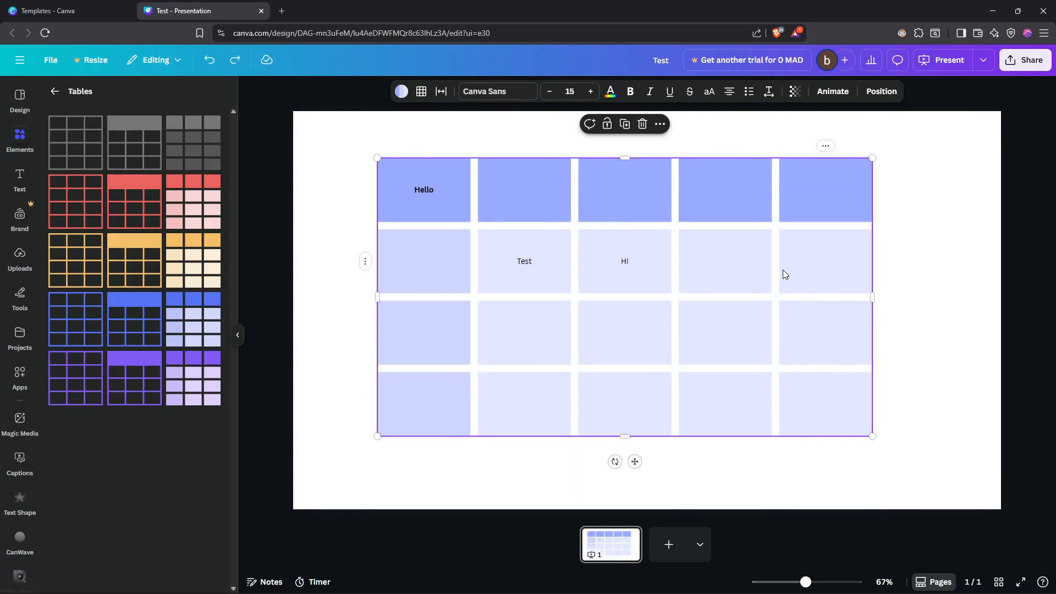
# Delete the empty last column of the table.
pyautogui.click(785, 270)
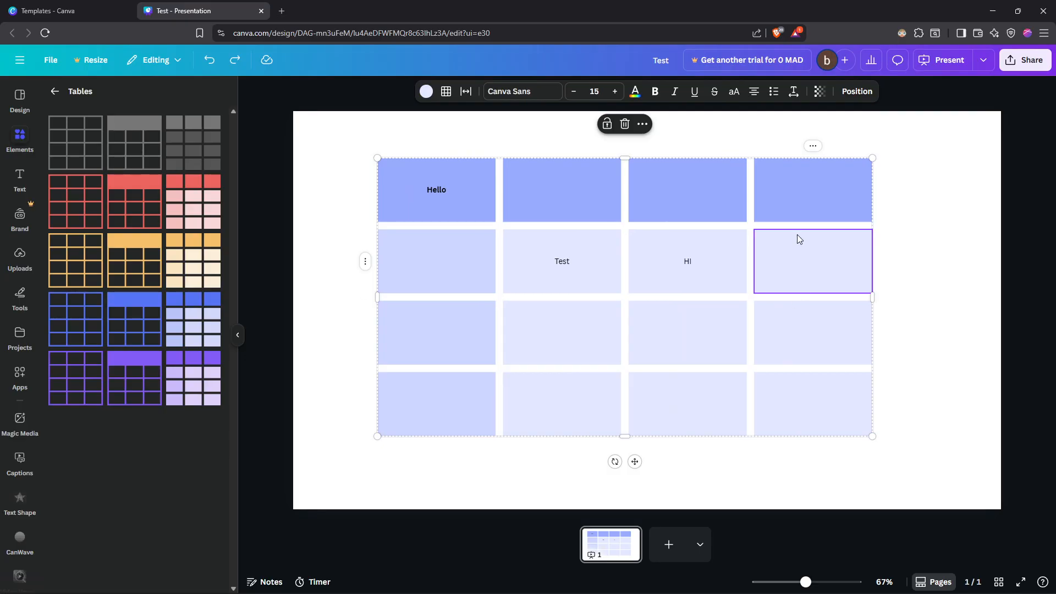
pyautogui.rightClick(797, 200)
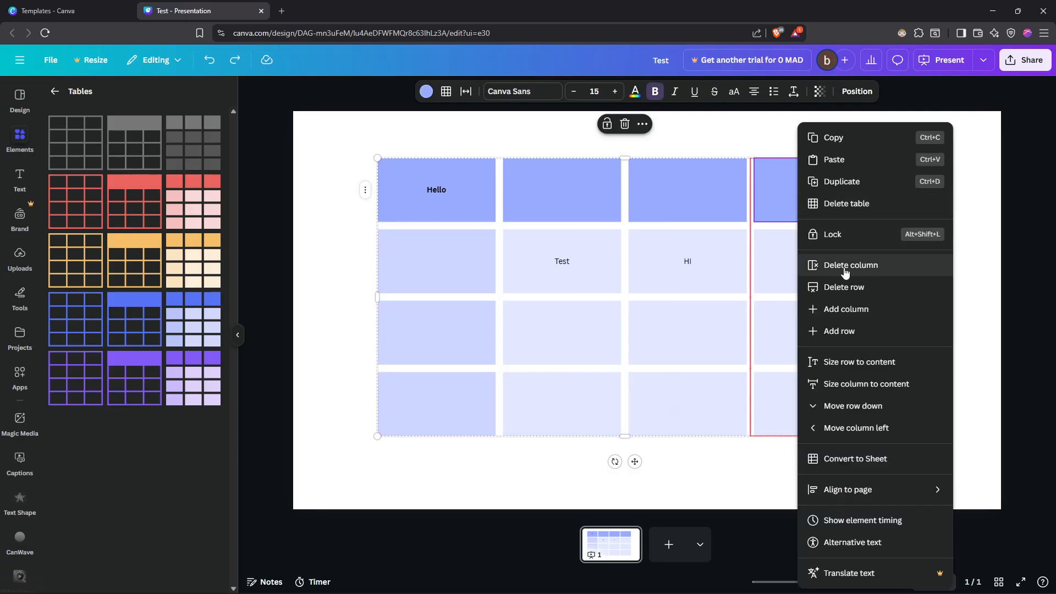
pyautogui.click(847, 265)
# Add a column after the "HI" column and a row below the header row.
pyautogui.click(793, 200)
pyautogui.rightClick(793, 200)
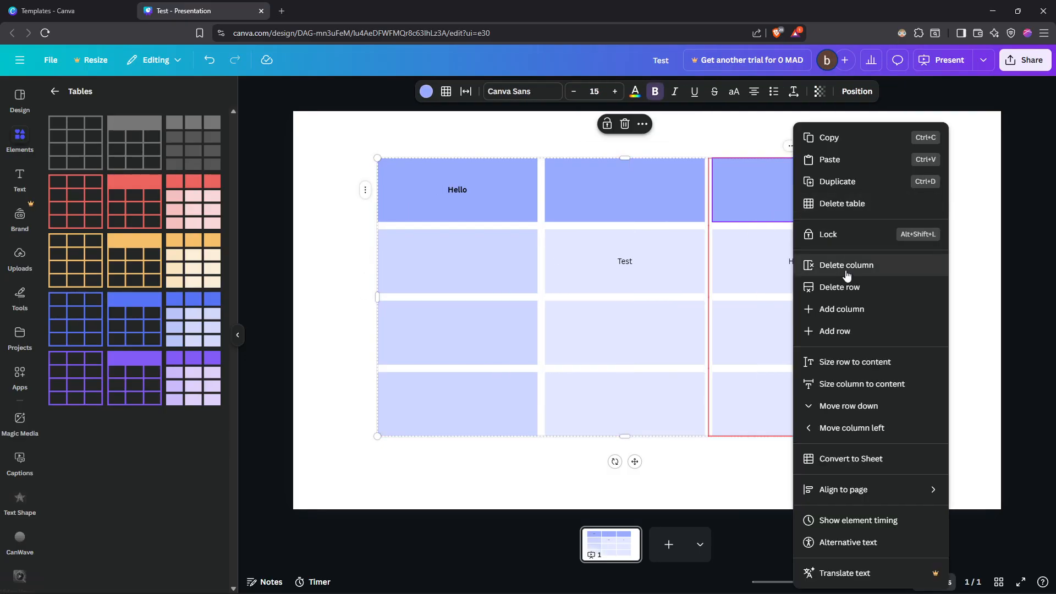
pyautogui.click(841, 309)
pyautogui.rightClick(795, 196)
pyautogui.click(840, 330)
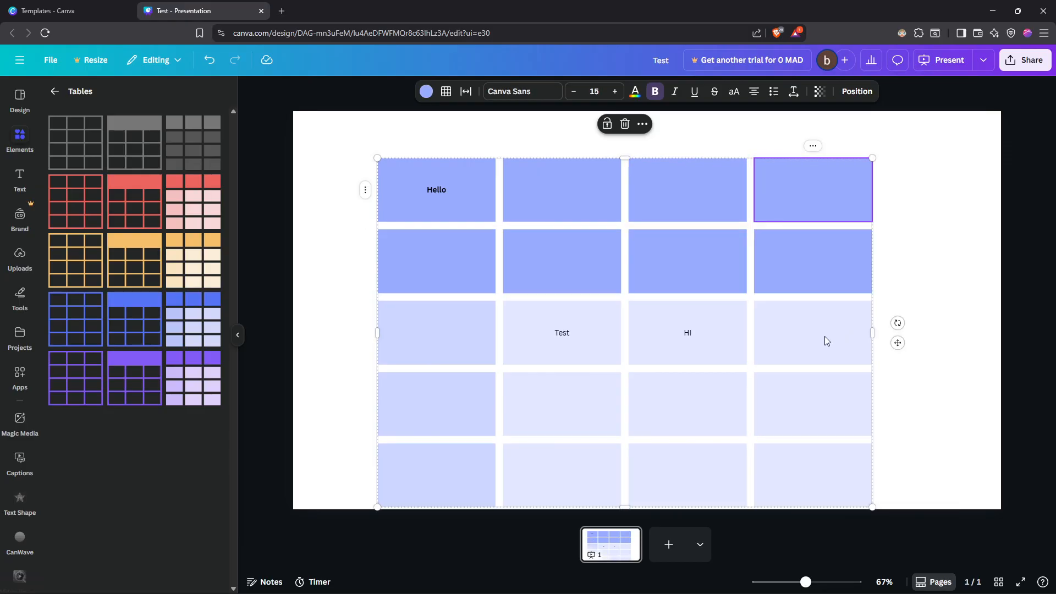
# Delete the row containing "Test" and "HI", and the extra header-coloured second row.
pyautogui.rightClick(800, 320)
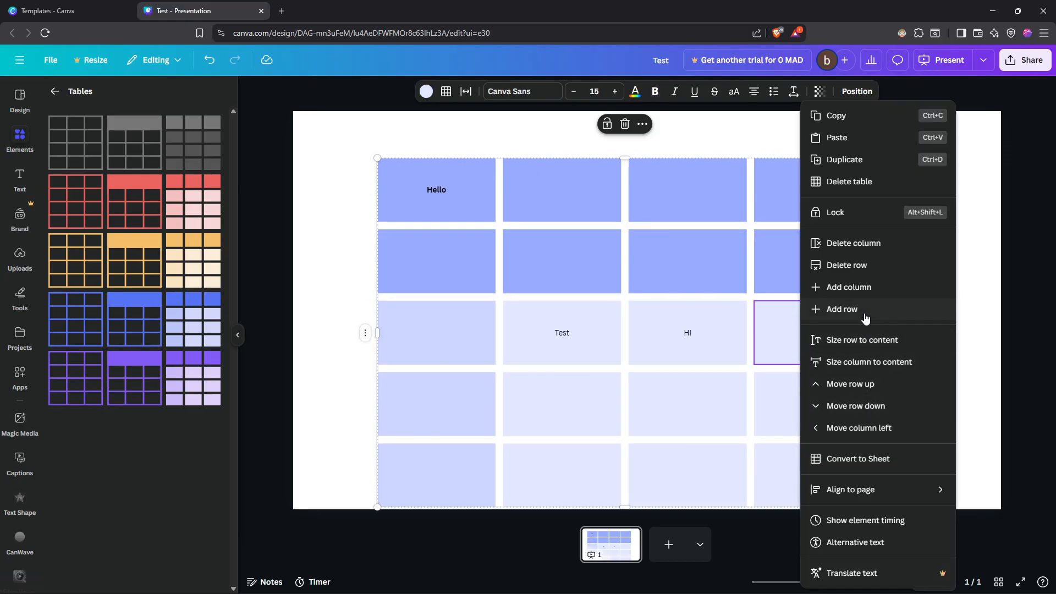
pyautogui.click(863, 265)
pyautogui.rightClick(815, 261)
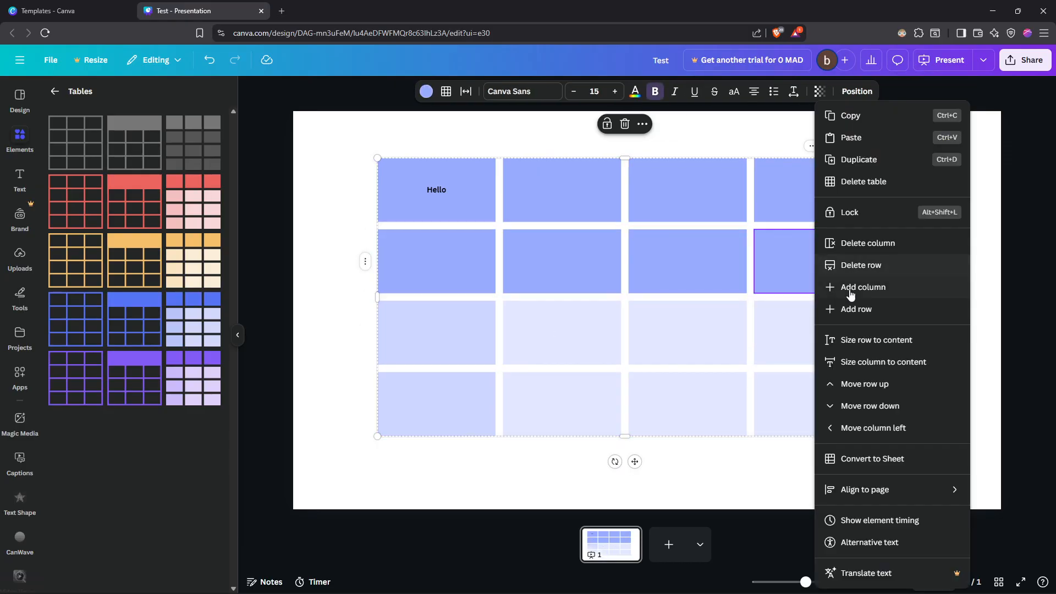
pyautogui.click(862, 265)
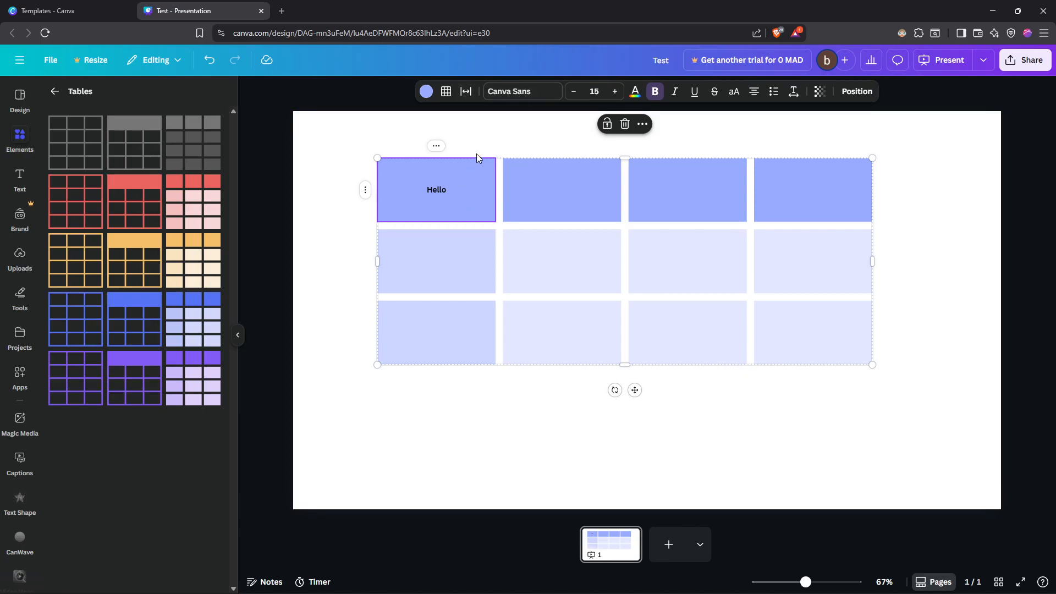
# Format the "Hello" header cell's text in the Leckerli One font at size 50.
pyautogui.click(523, 93)
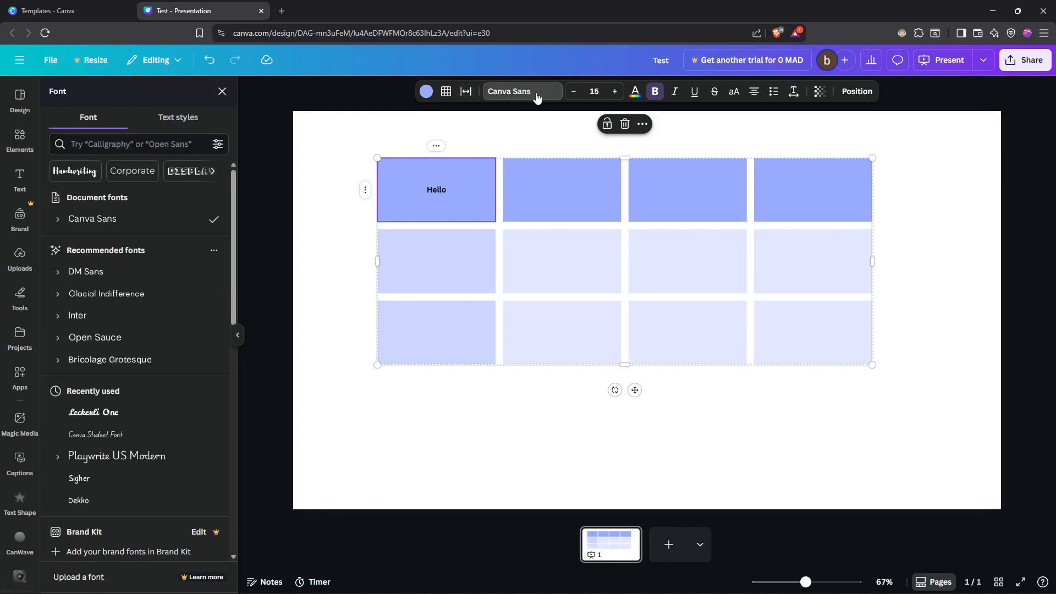
pyautogui.click(133, 416)
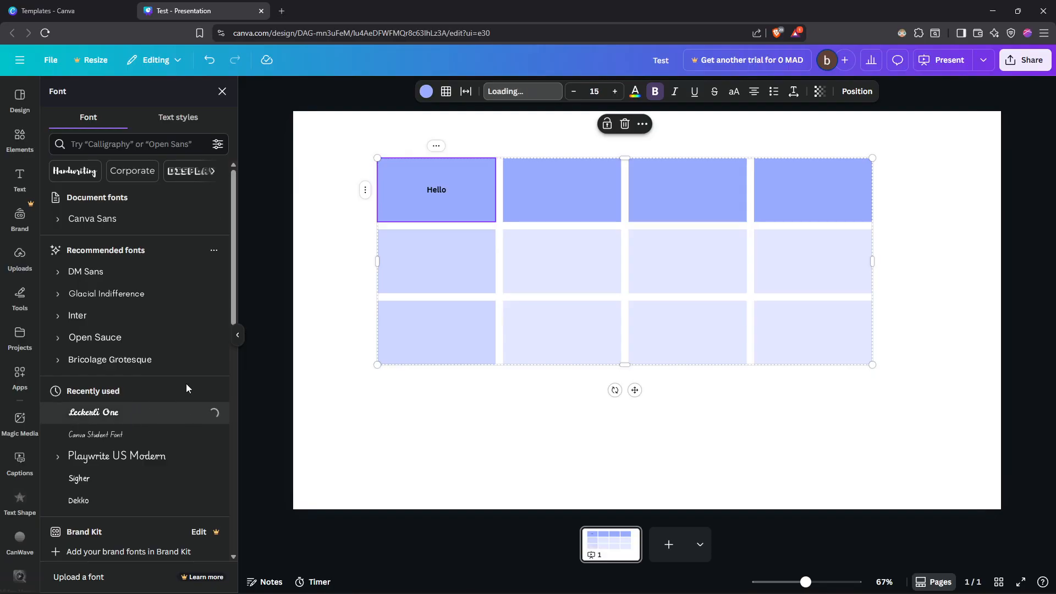
pyautogui.click(614, 92)
pyautogui.click(615, 91)
pyautogui.click(615, 91)
pyautogui.click(614, 92)
pyautogui.click(614, 92)
pyautogui.click(591, 92)
pyautogui.write('50')
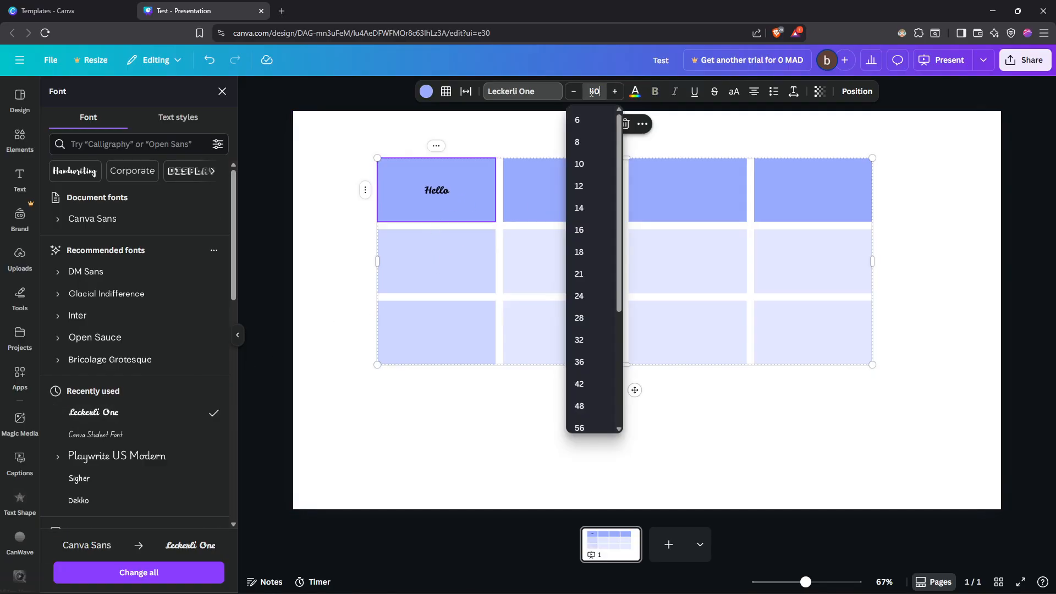
pyautogui.press('Return')
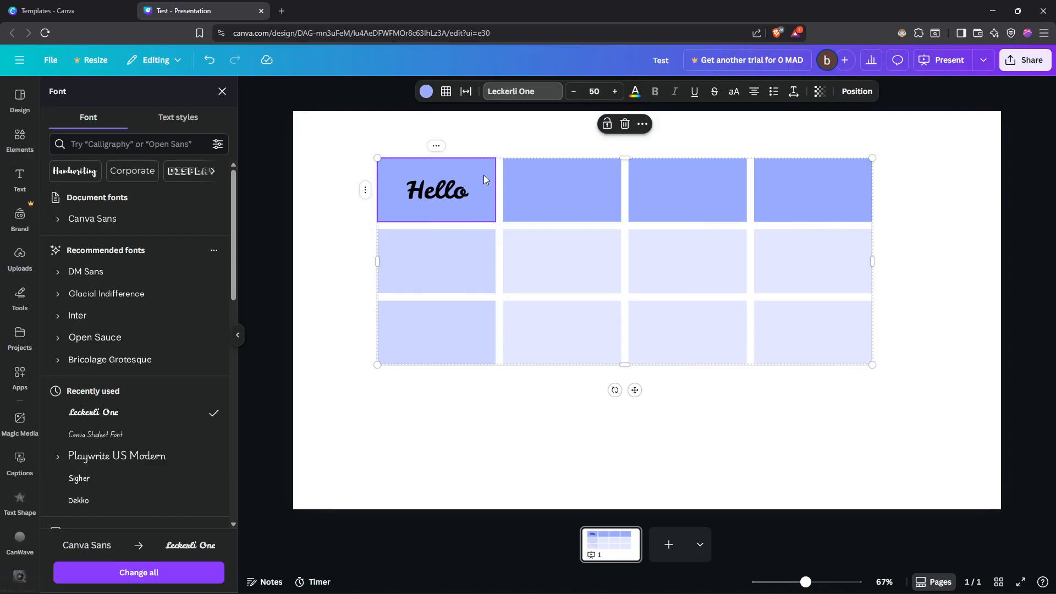
# Try a dark blue fill on the "Hello" cell, undo the colour change, and reselect the cell.
pyautogui.click(427, 92)
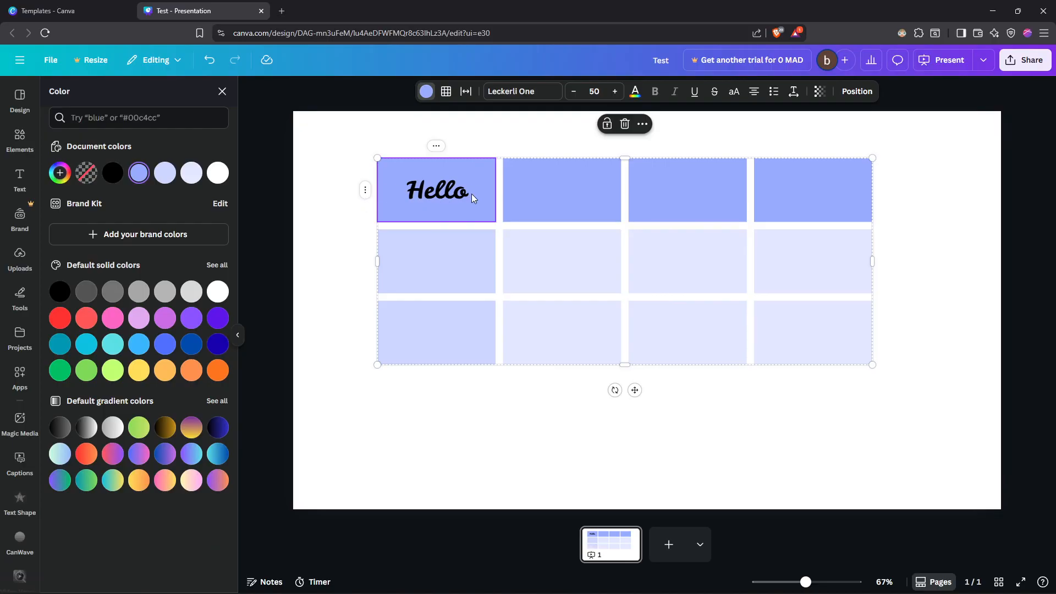
pyautogui.click(218, 346)
pyautogui.click(506, 440)
pyautogui.hotkey('ctrl', 'z')
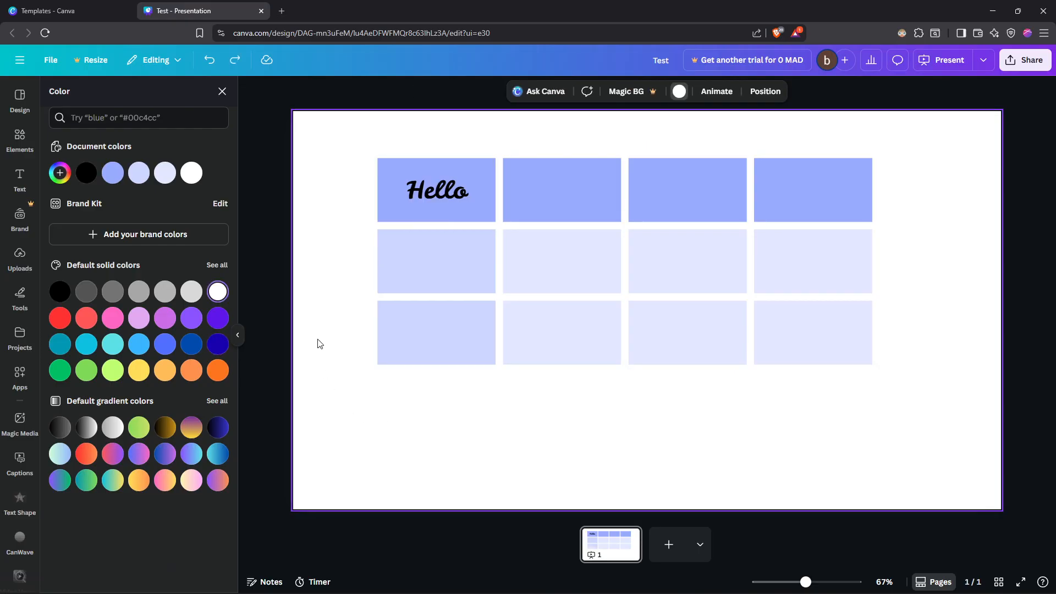
pyautogui.click(430, 183)
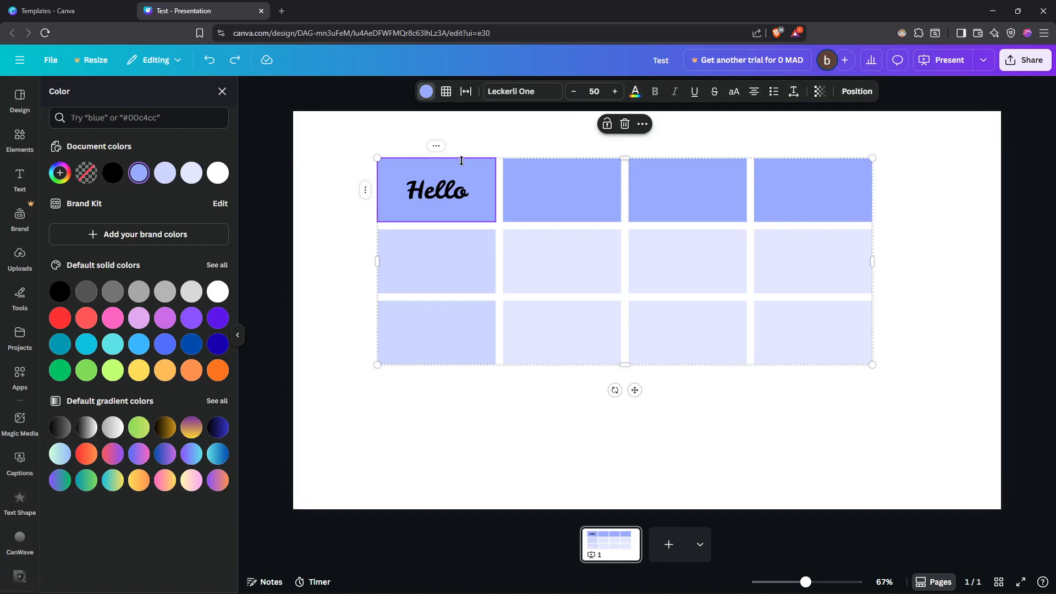
pyautogui.doubleClick(471, 186)
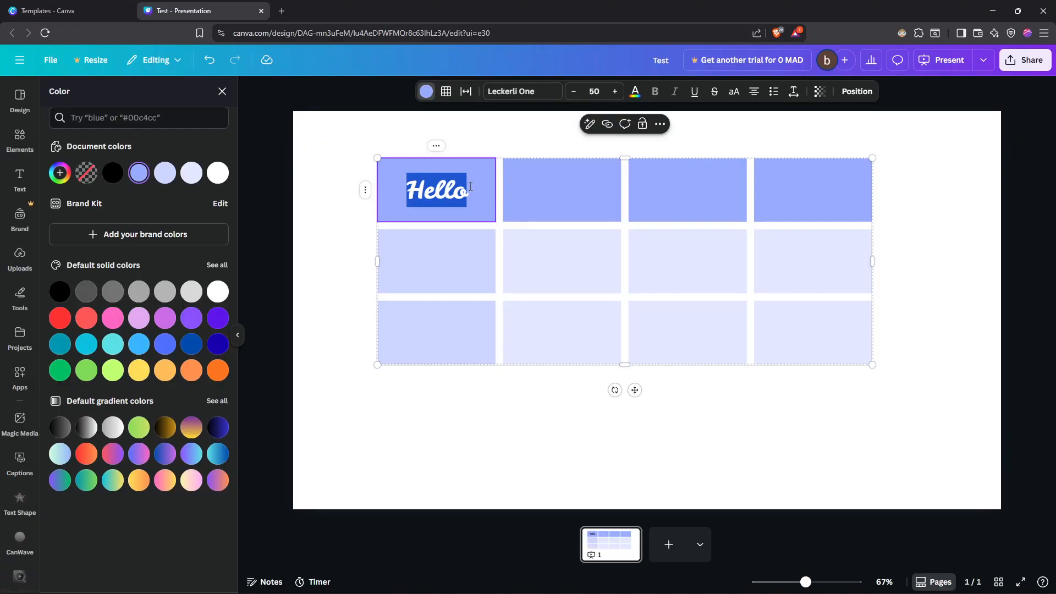
pyautogui.press('Escape')
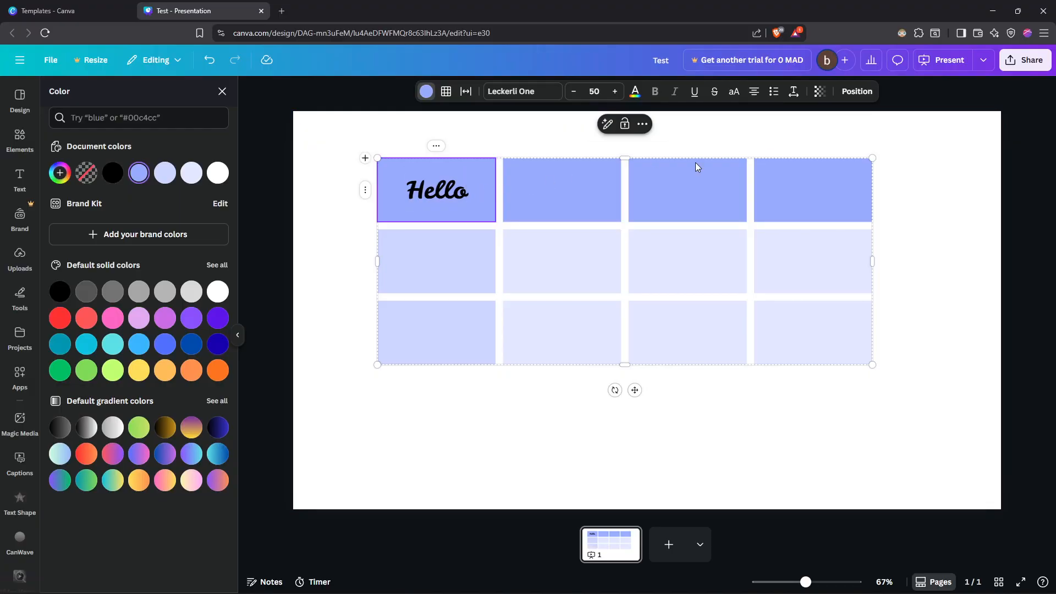
pyautogui.press('Escape')
pyautogui.click(484, 183)
pyautogui.click(449, 266)
pyautogui.click(530, 204)
pyautogui.click(454, 325)
pyautogui.click(550, 278)
pyautogui.click(672, 195)
pyautogui.click(687, 261)
pyautogui.click(708, 332)
pyautogui.click(770, 311)
pyautogui.click(800, 269)
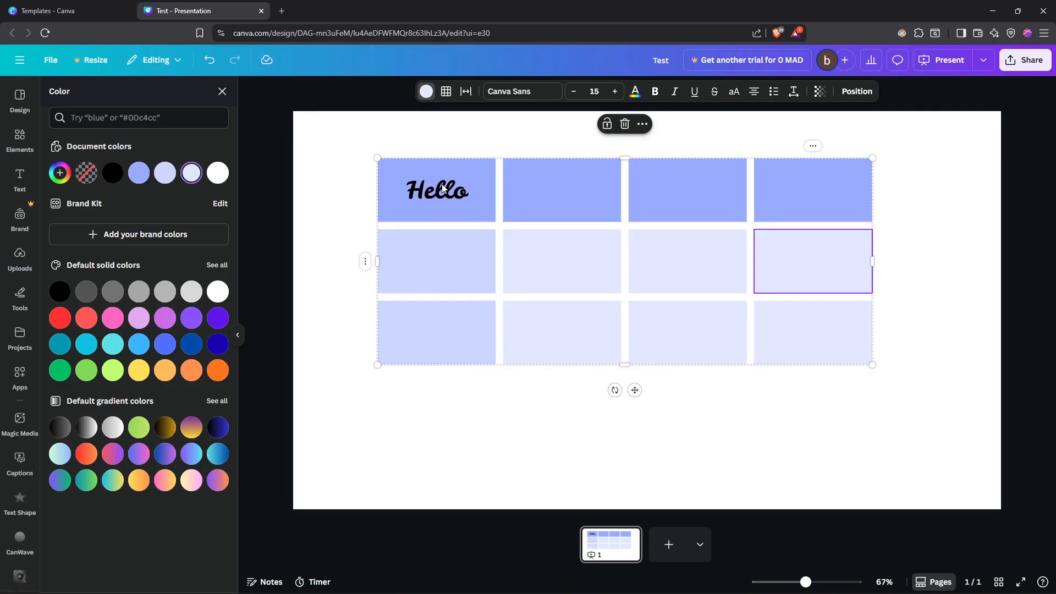
# Enter "--" in the second cell of the table's second row.
pyautogui.click(531, 268)
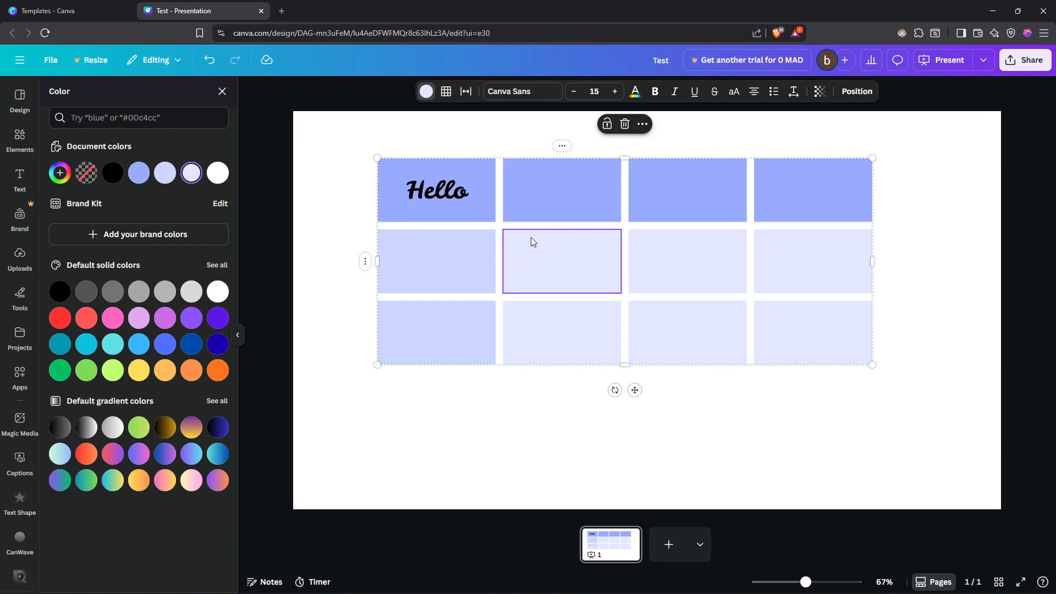
pyautogui.write('--')
pyautogui.click(461, 201)
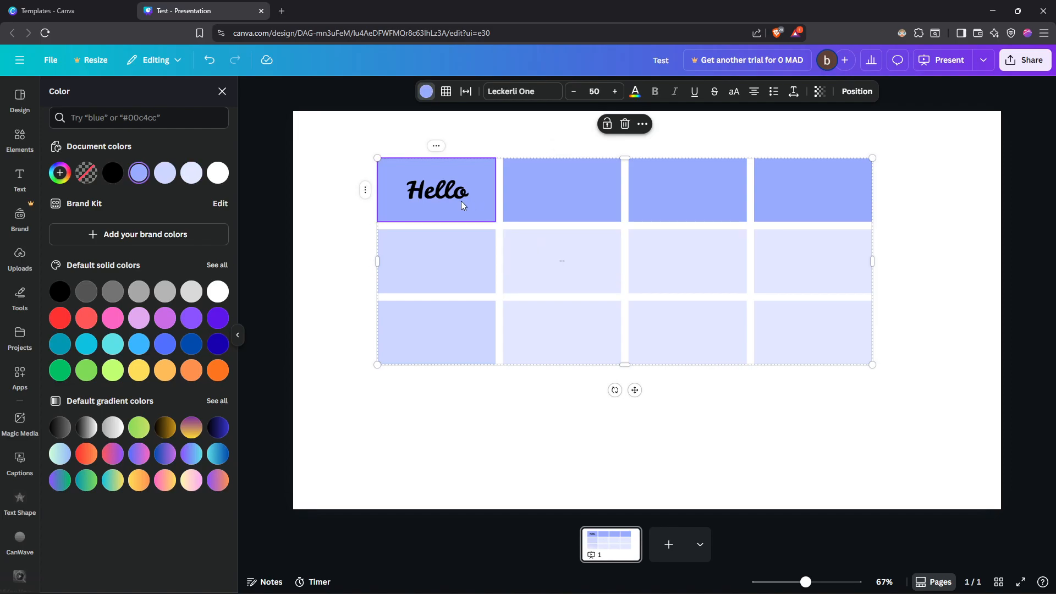
pyautogui.click(541, 197)
pyautogui.click(660, 209)
pyautogui.click(719, 259)
pyautogui.click(591, 272)
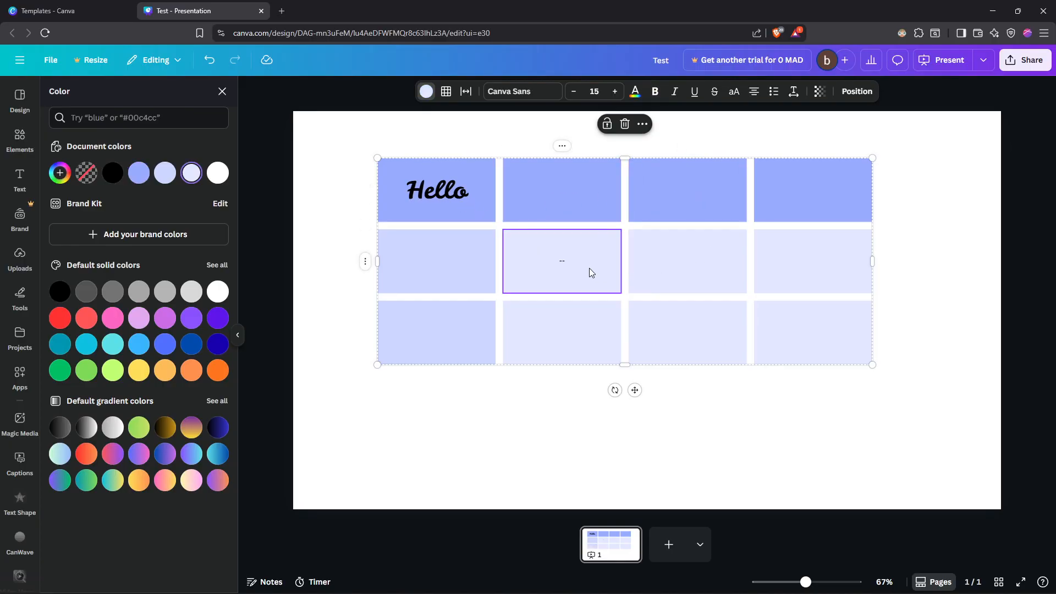
# Try the text "asd" in the second cell of the second row, and clear the cell.
pyautogui.write('asd')
pyautogui.press('BackSpace')
pyautogui.press('BackSpace')
pyautogui.press('BackSpace')
pyautogui.click(401, 256)
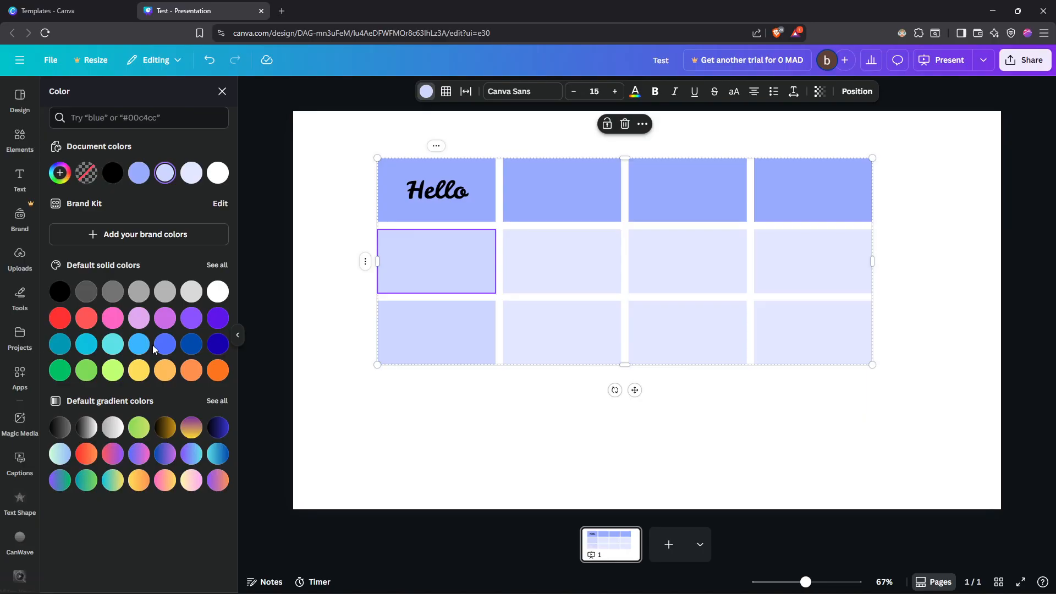
# Move the whole table to the centre of the page and deselect it.
pyautogui.click(504, 412)
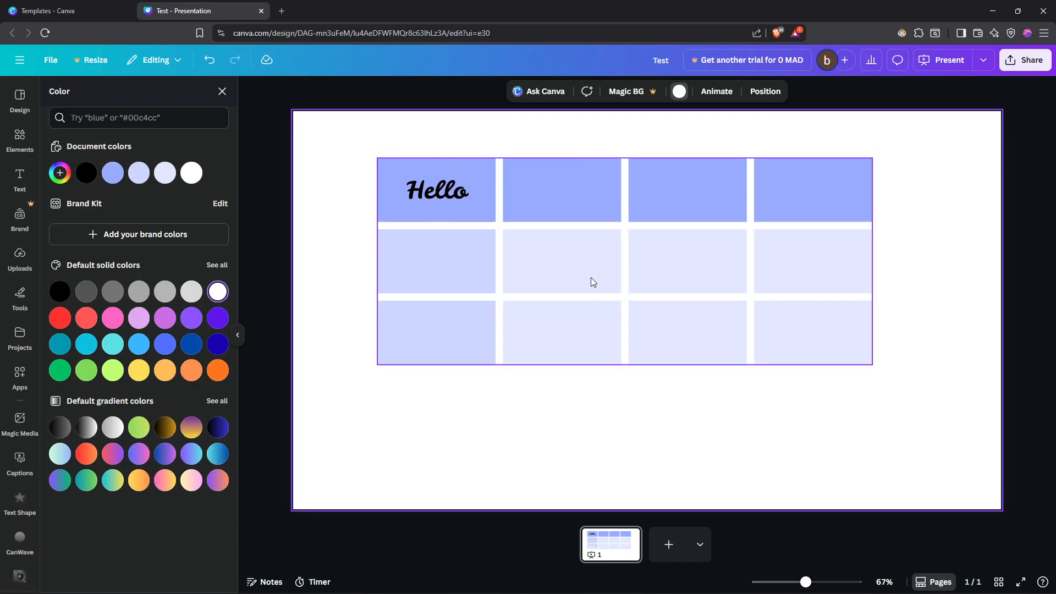
pyautogui.click(560, 278)
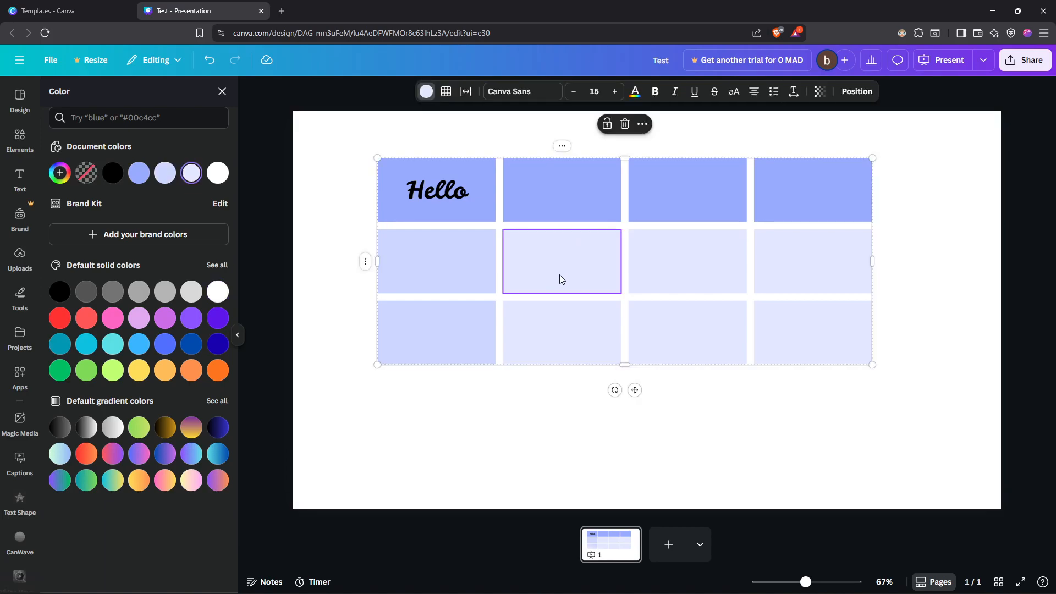
pyautogui.click(677, 213)
pyautogui.click(930, 260)
pyautogui.click(702, 216)
pyautogui.moveTo(639, 209); pyautogui.dragTo(635, 270)
pyautogui.click(598, 159)
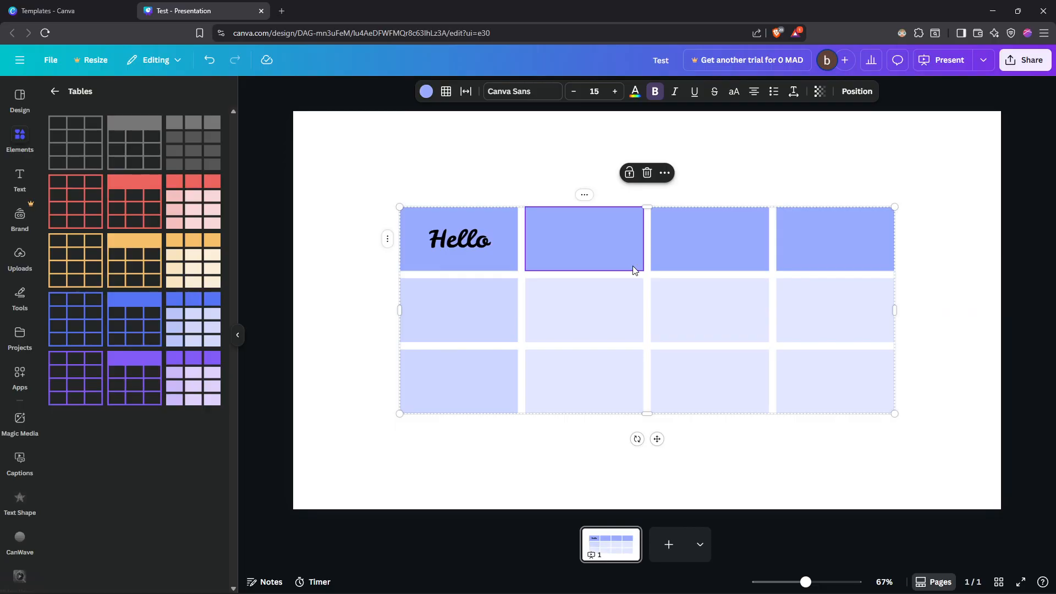
pyautogui.click(812, 159)
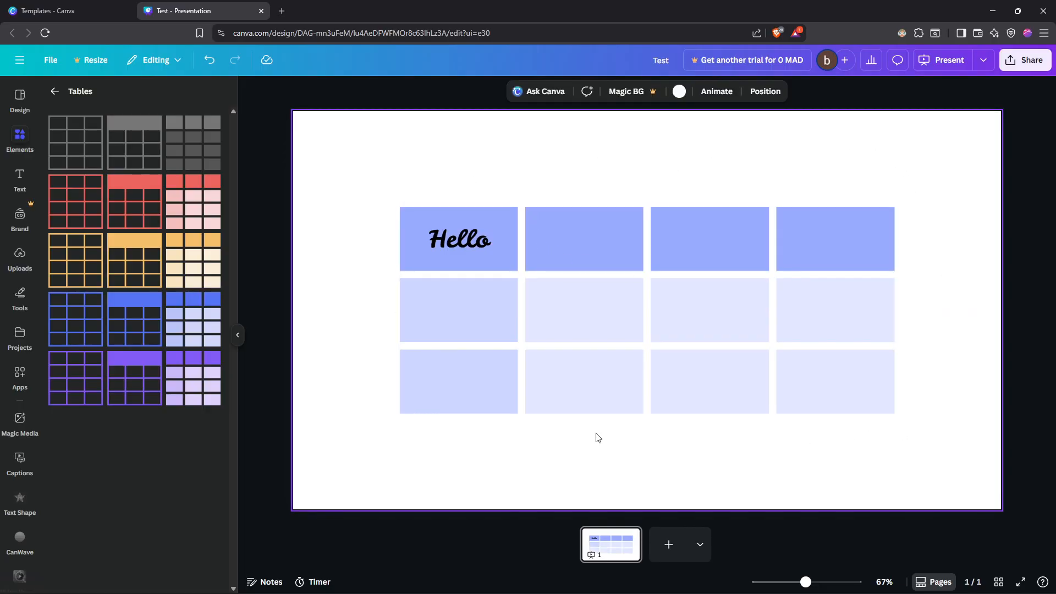
# Enlarge the table until its upper-left corner reaches the page corner, and centre the resized table on the page.
pyautogui.click(406, 222)
pyautogui.moveTo(399, 207); pyautogui.dragTo(293, 112)
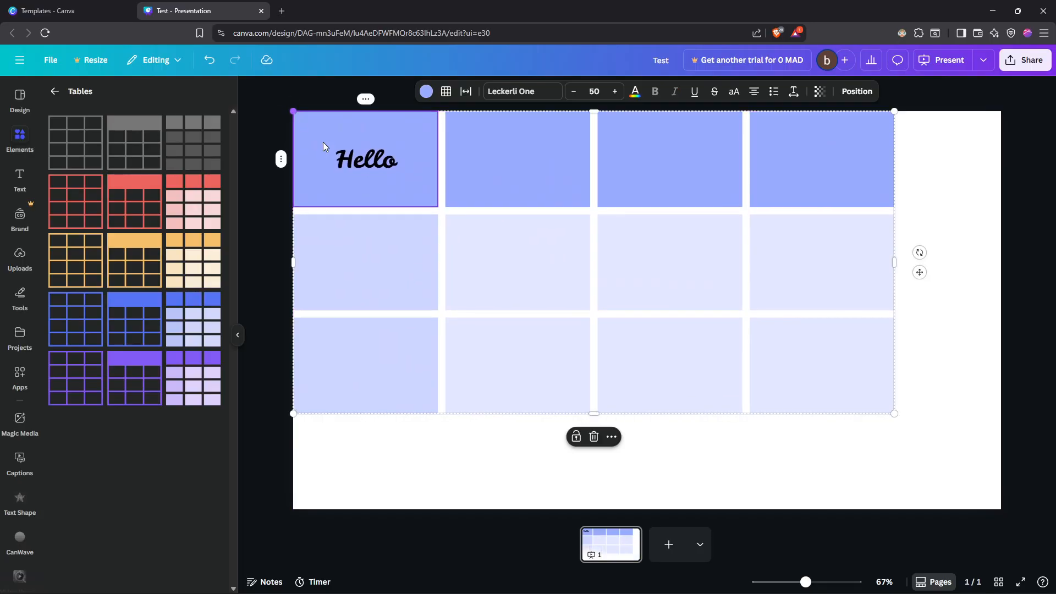
pyautogui.moveTo(891, 413); pyautogui.dragTo(1001, 507)
pyautogui.hotkey('ctrl', 'z')
pyautogui.moveTo(659, 275); pyautogui.dragTo(713, 323)
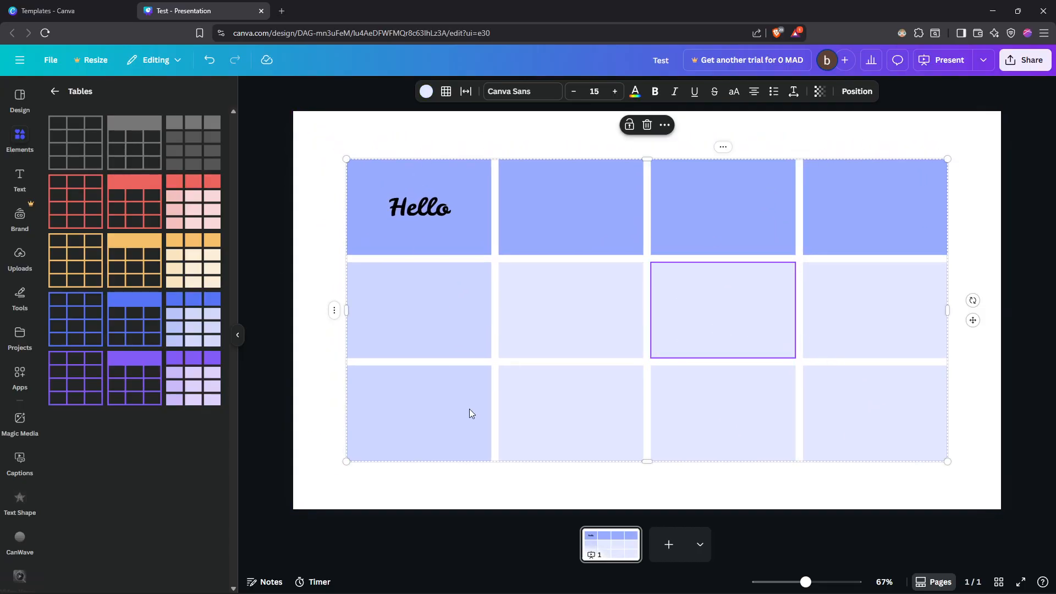
# Add a row below the table's second row and a column after its fourth column.
pyautogui.click(714, 408)
pyautogui.rightClick(703, 428)
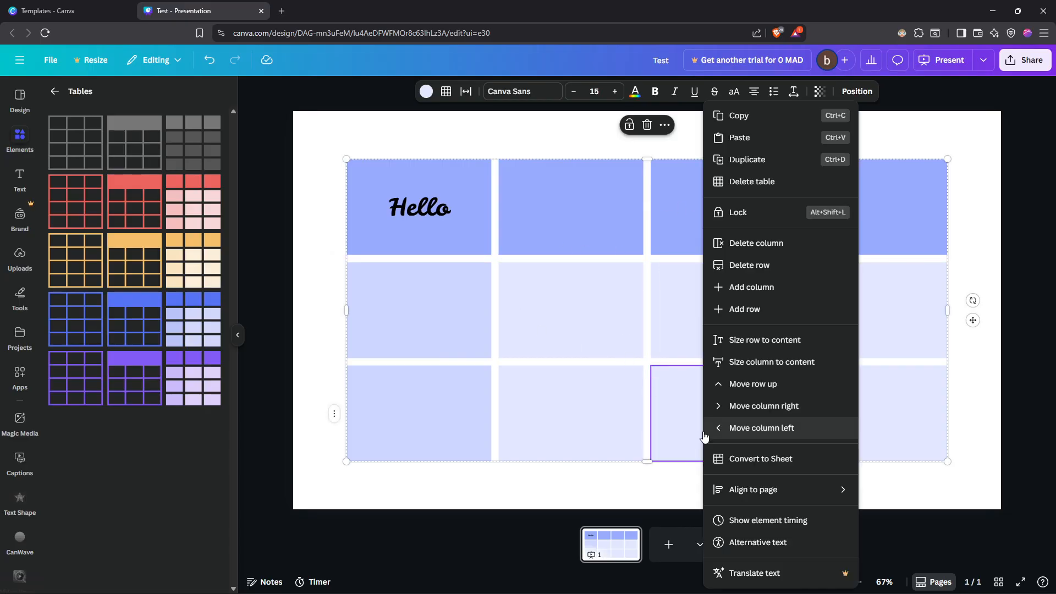
pyautogui.click(771, 273)
pyautogui.rightClick(712, 324)
pyautogui.click(742, 311)
pyautogui.rightClick(671, 353)
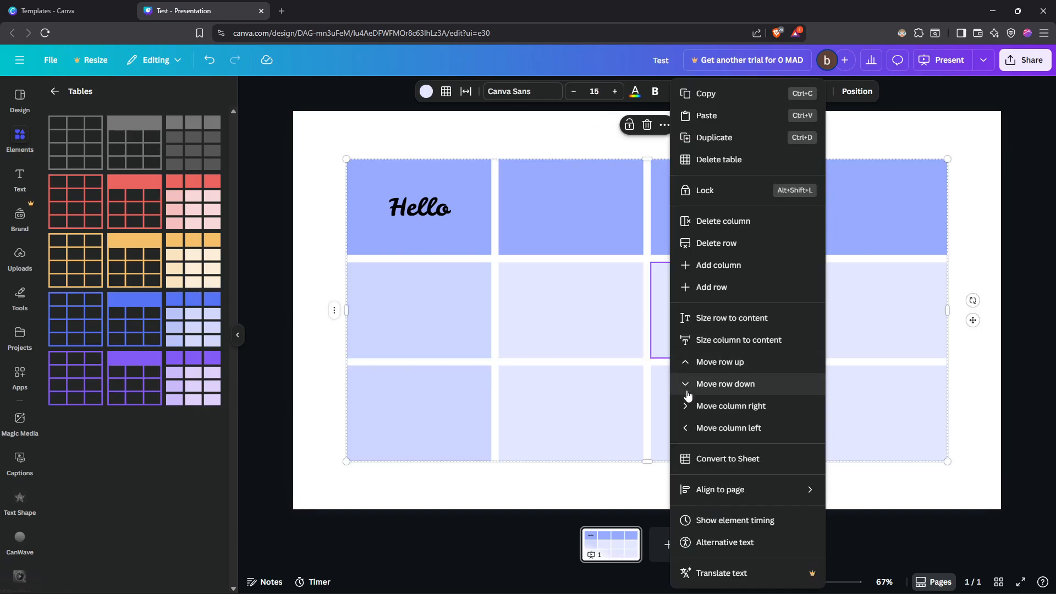
pyautogui.click(736, 286)
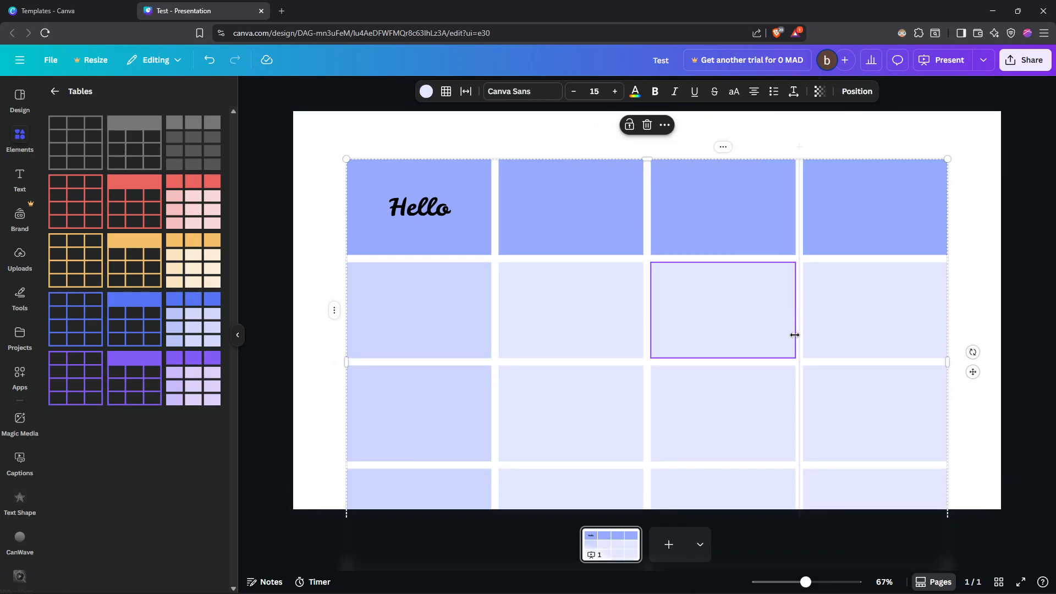
pyautogui.rightClick(837, 308)
pyautogui.click(919, 288)
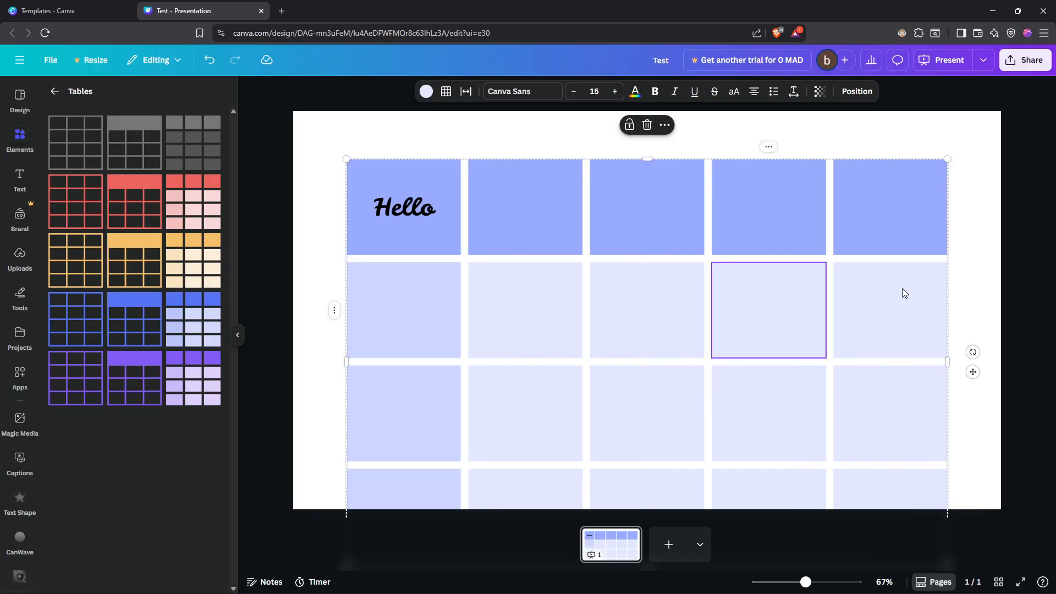
# Shrink the table from its upper-left corner so it fits the page, and centre it there.
pyautogui.click(754, 371)
pyautogui.click(950, 273)
pyautogui.moveTo(671, 339); pyautogui.dragTo(670, 292)
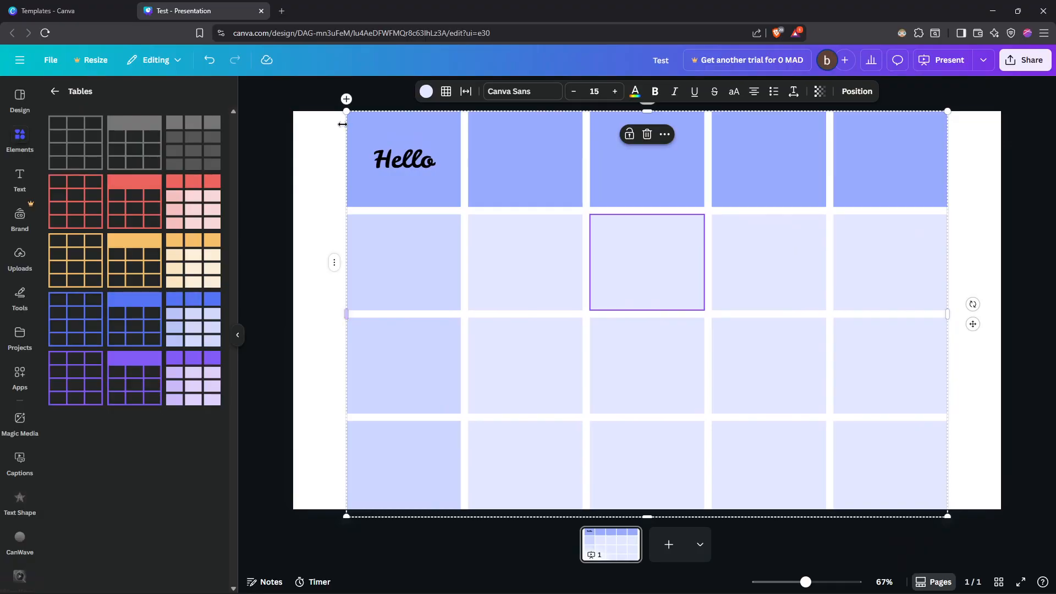
pyautogui.moveTo(346, 111); pyautogui.dragTo(367, 168)
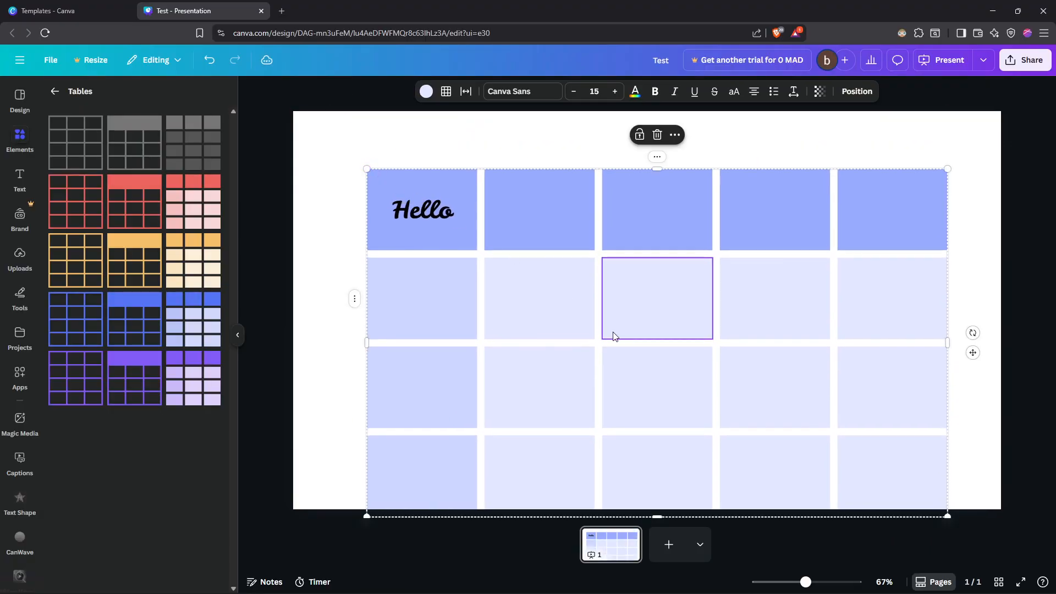
pyautogui.click(942, 301)
pyautogui.moveTo(702, 356); pyautogui.dragTo(694, 317)
pyautogui.click(960, 242)
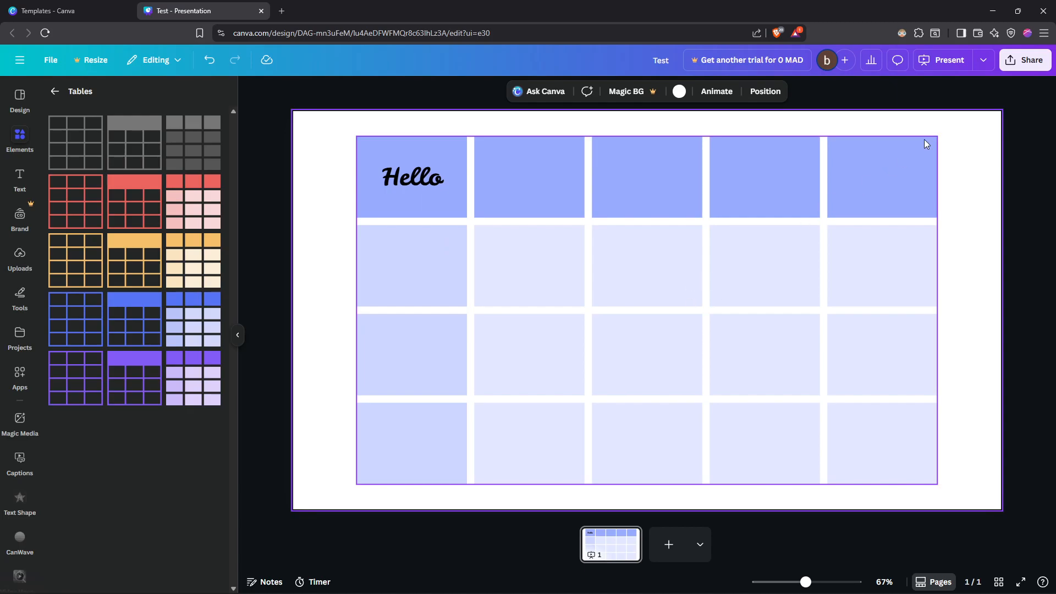
# Review the file types offered for downloading the design, and close the download options.
pyautogui.click(1023, 62)
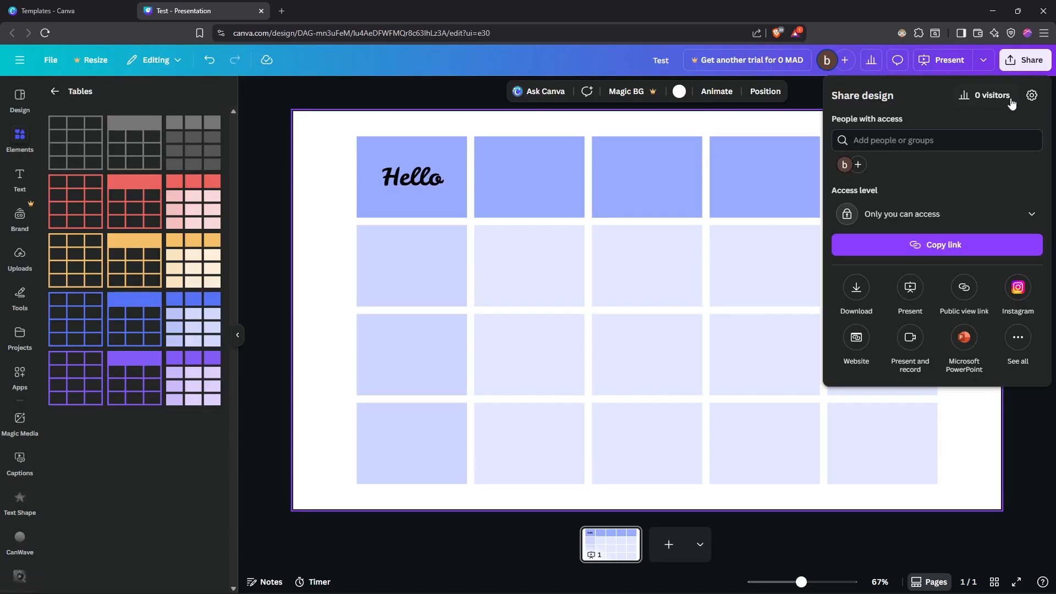
pyautogui.click(856, 286)
pyautogui.click(973, 139)
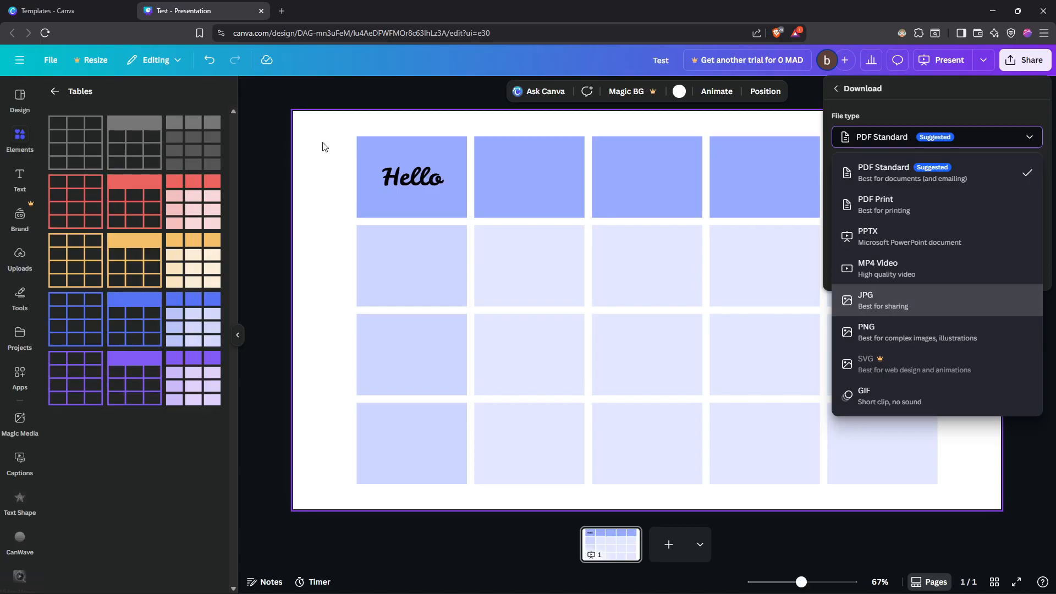
pyautogui.click(425, 70)
pyautogui.click(262, 486)
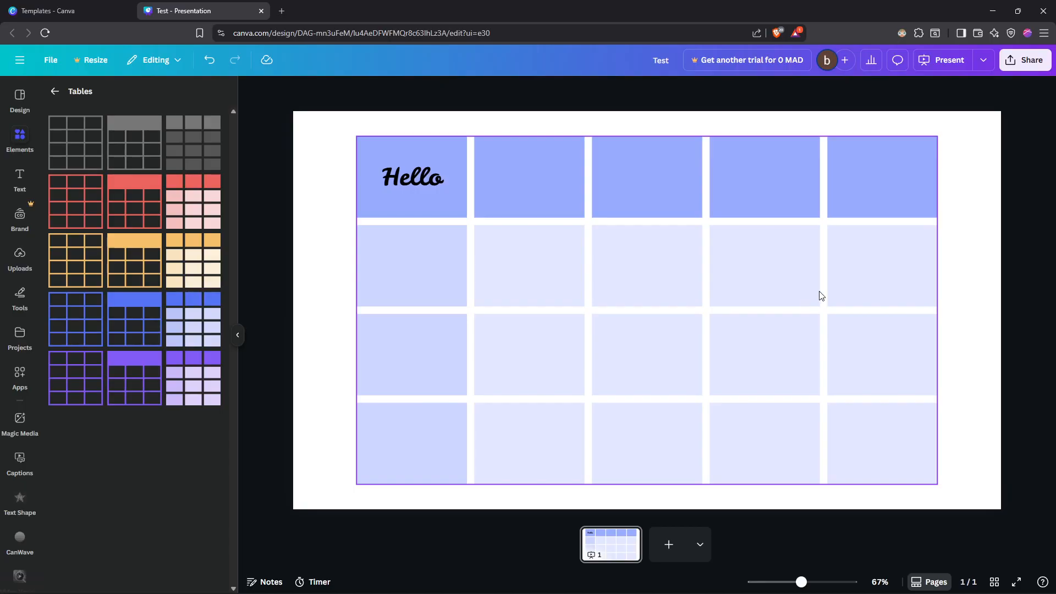